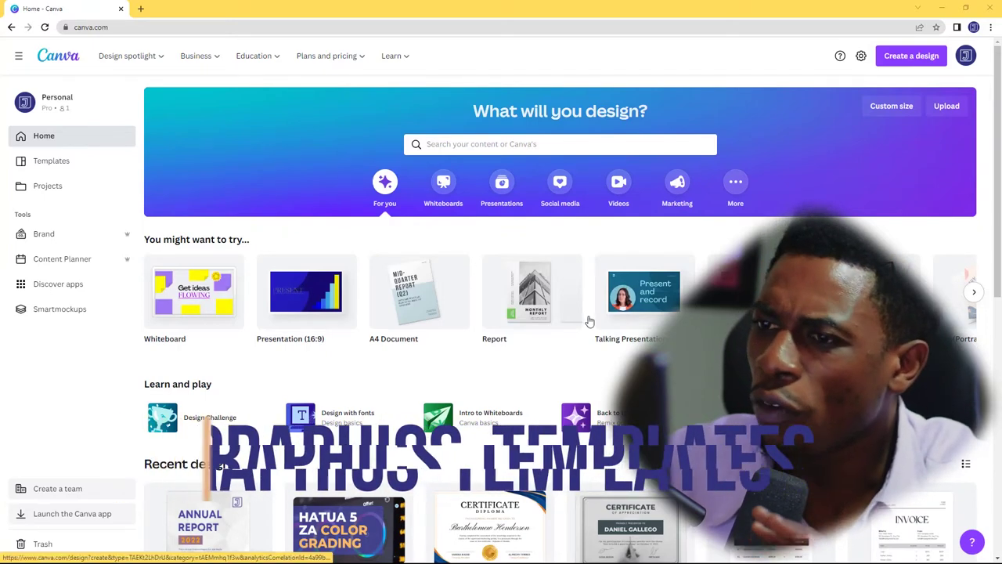
{"action": "left_click_drag", "start_coordinate": [999, 180], "coordinate": [1000, 287]}
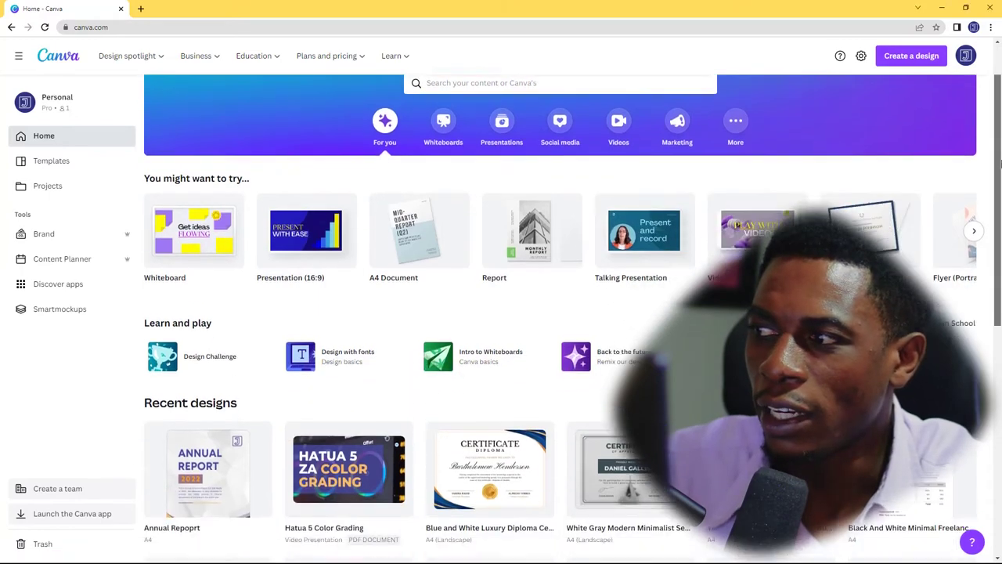
{"action": "mouse_move", "coordinate": [1000, 251]}
{"action": "left_mouse_down"}
{"action": "mouse_move", "coordinate": [1000, 420]}
{"action": "mouse_move", "coordinate": [1000, 180]}
{"action": "left_mouse_up"}
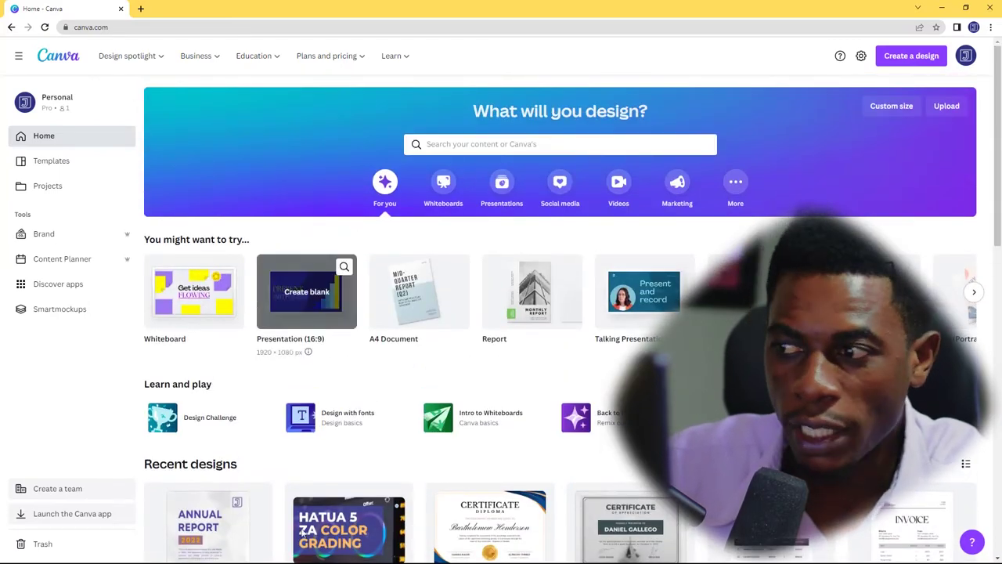
{"action": "left_click_drag", "start_coordinate": [999, 196], "coordinate": [999, 461]}
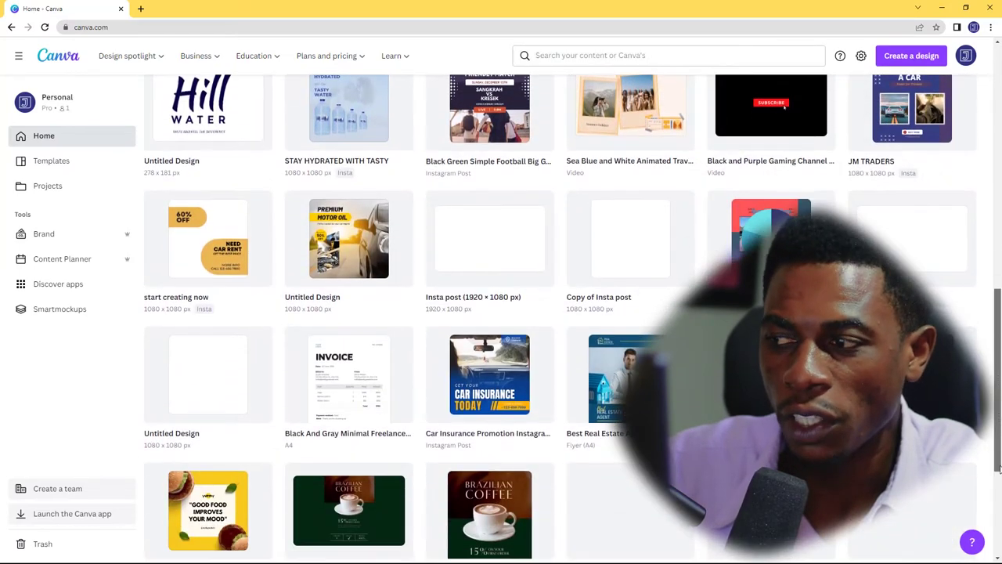
{"action": "scroll", "coordinate": [841, 162], "scroll_direction": "up", "scroll_amount": 10}
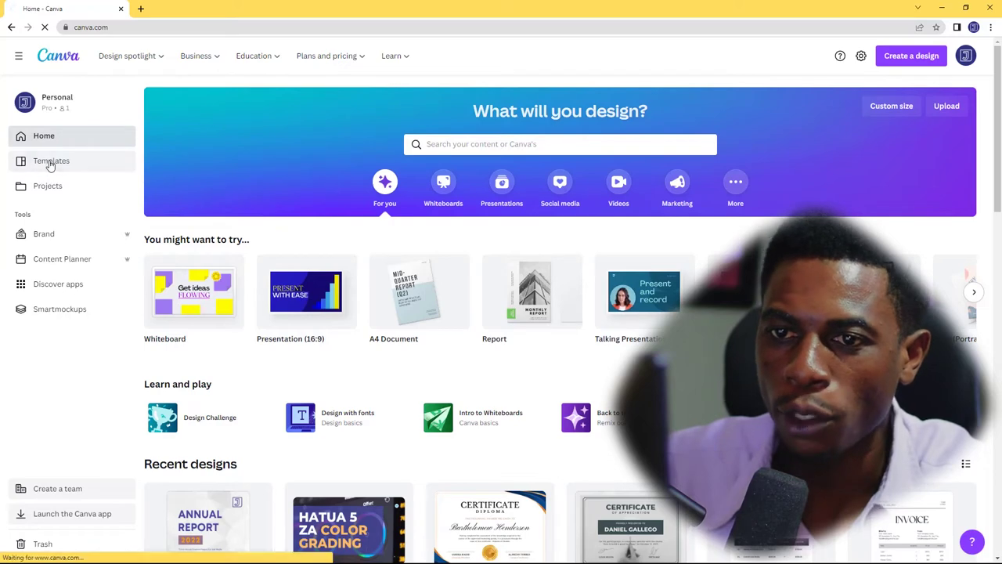
Step: In Templates, expand the Business, Social Media and Video categories and open Instagram Post (Square)
{"action": "left_click", "coordinate": [64, 163]}
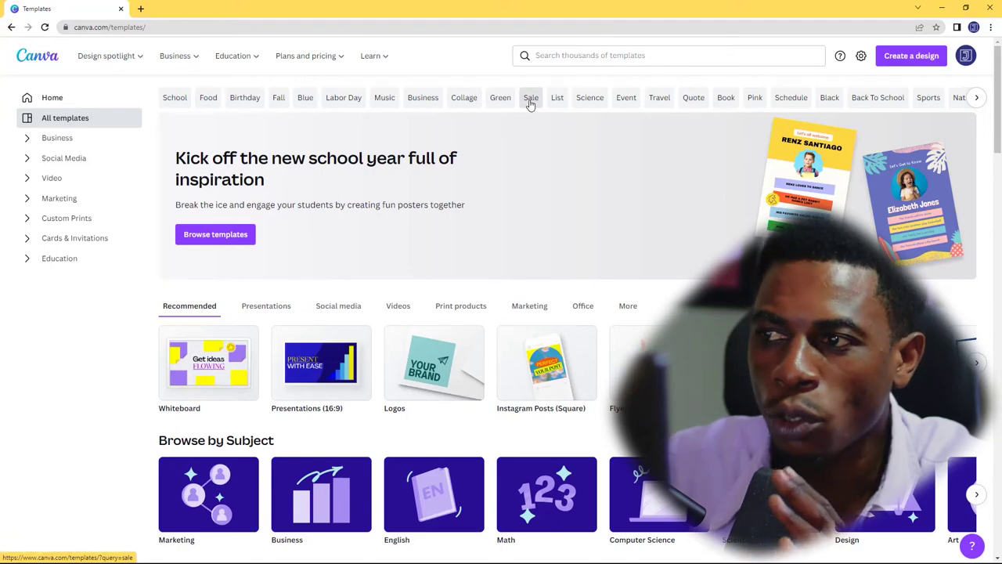
{"action": "left_click", "coordinate": [27, 139]}
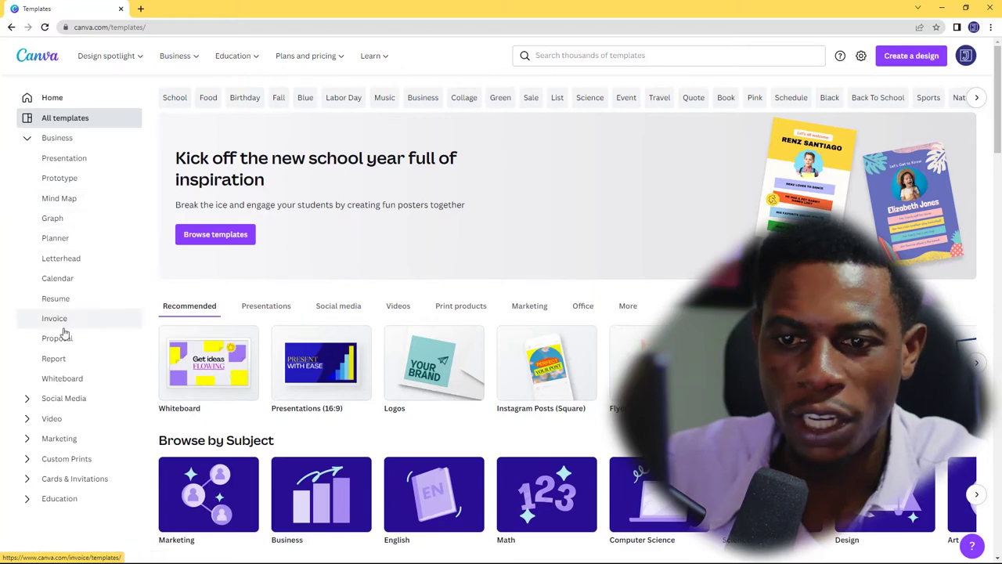
{"action": "left_click", "coordinate": [29, 402]}
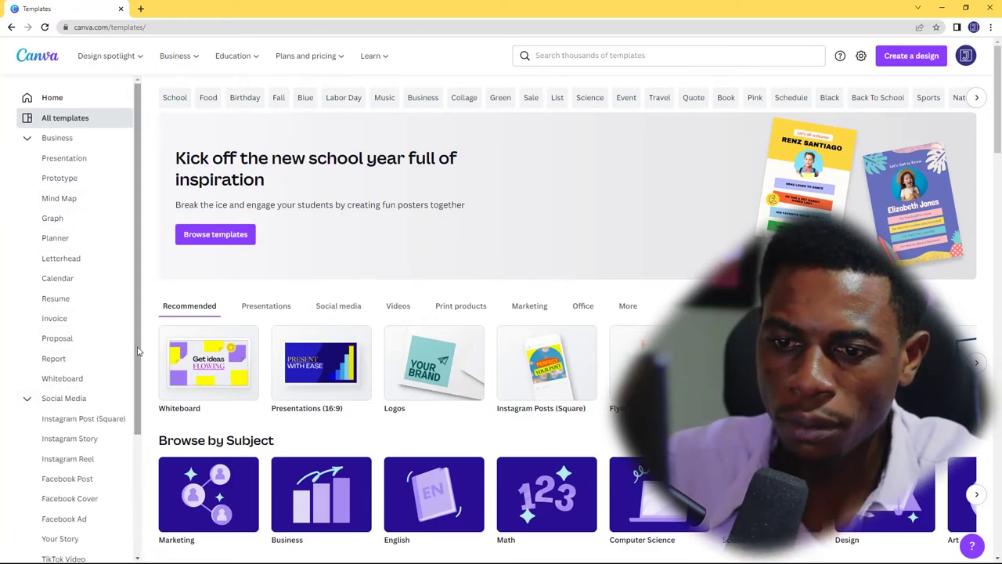
{"action": "left_click_drag", "start_coordinate": [141, 357], "coordinate": [141, 479]}
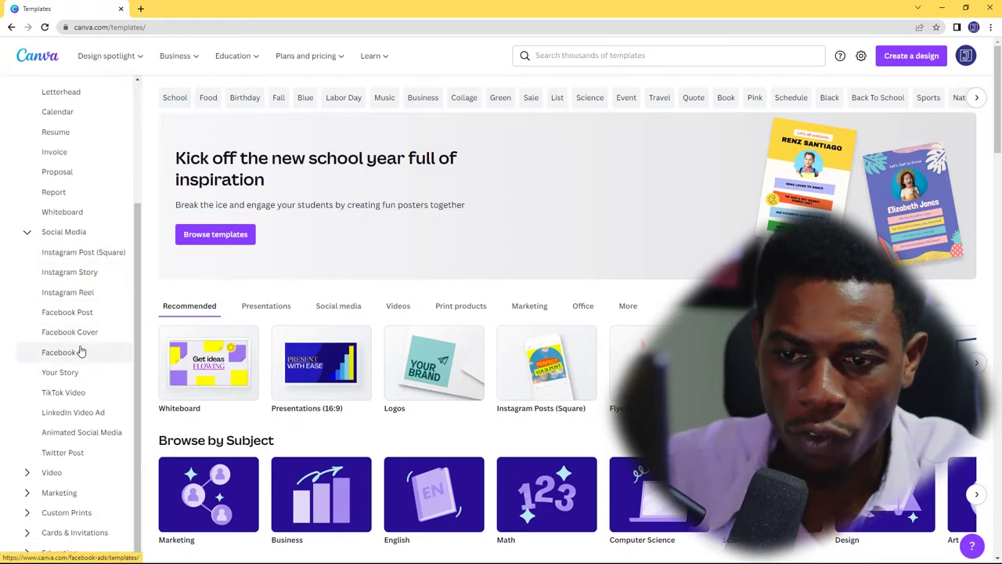
{"action": "left_click", "coordinate": [28, 472]}
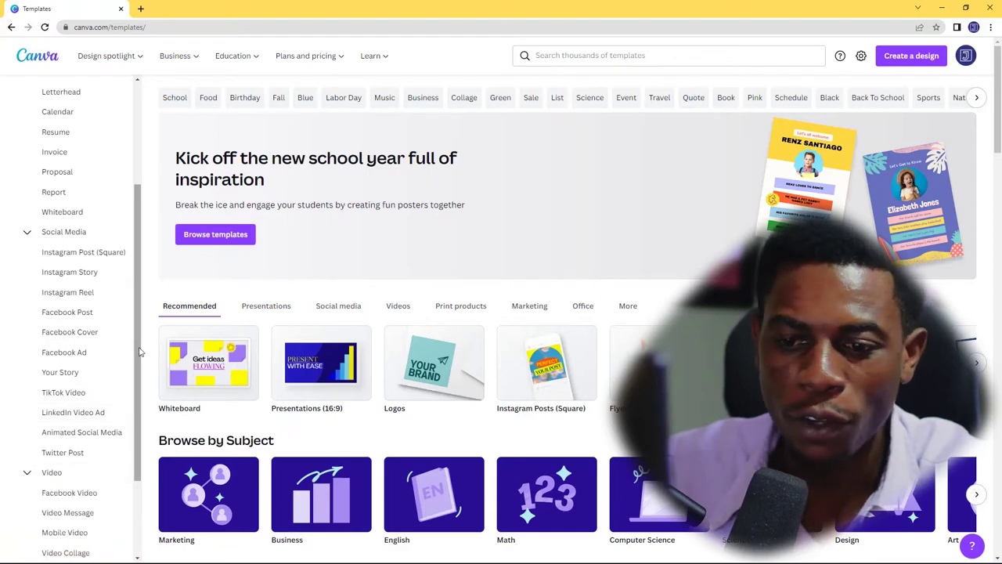
{"action": "left_click_drag", "start_coordinate": [139, 351], "coordinate": [148, 447]}
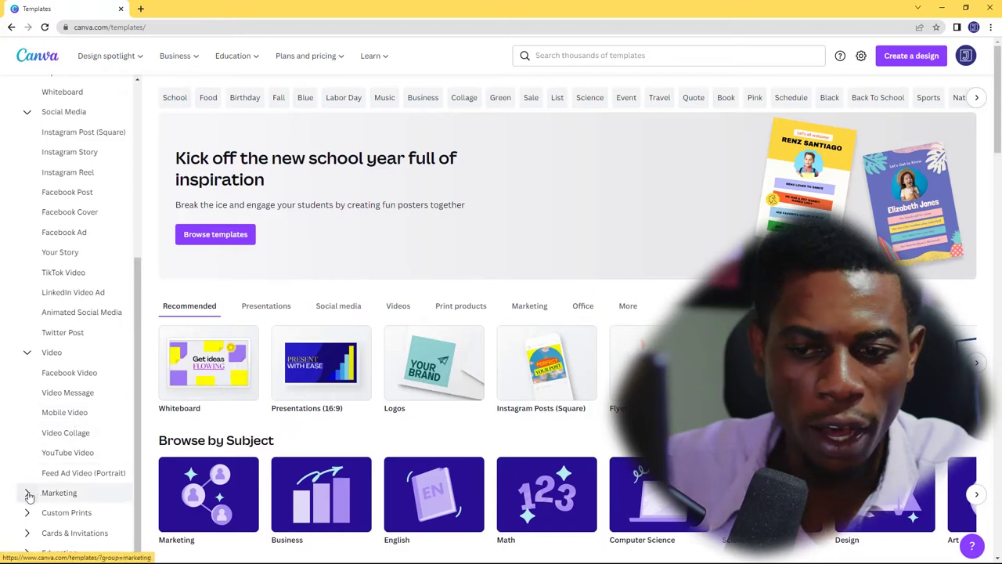
{"action": "left_click", "coordinate": [27, 352]}
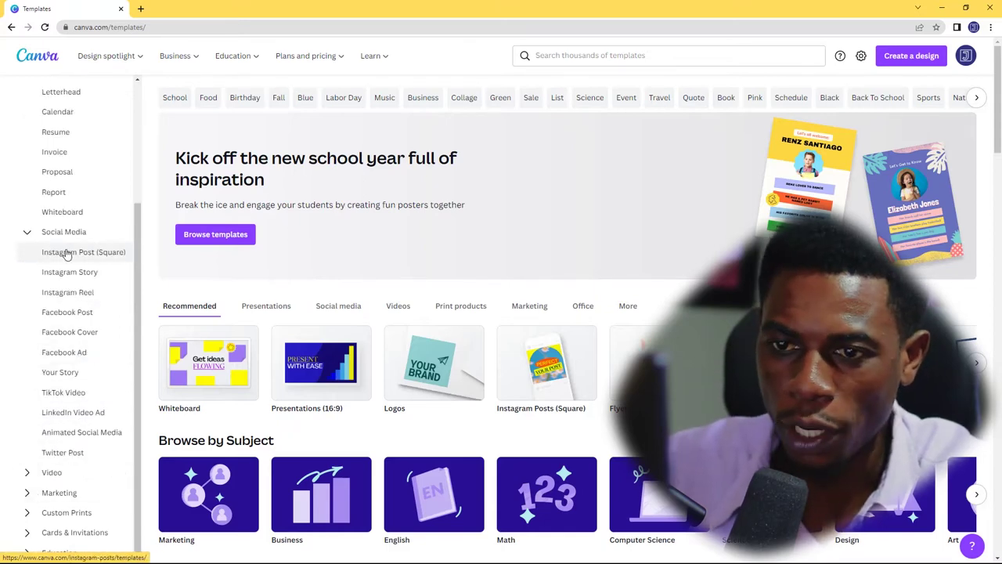
{"action": "left_click", "coordinate": [68, 253]}
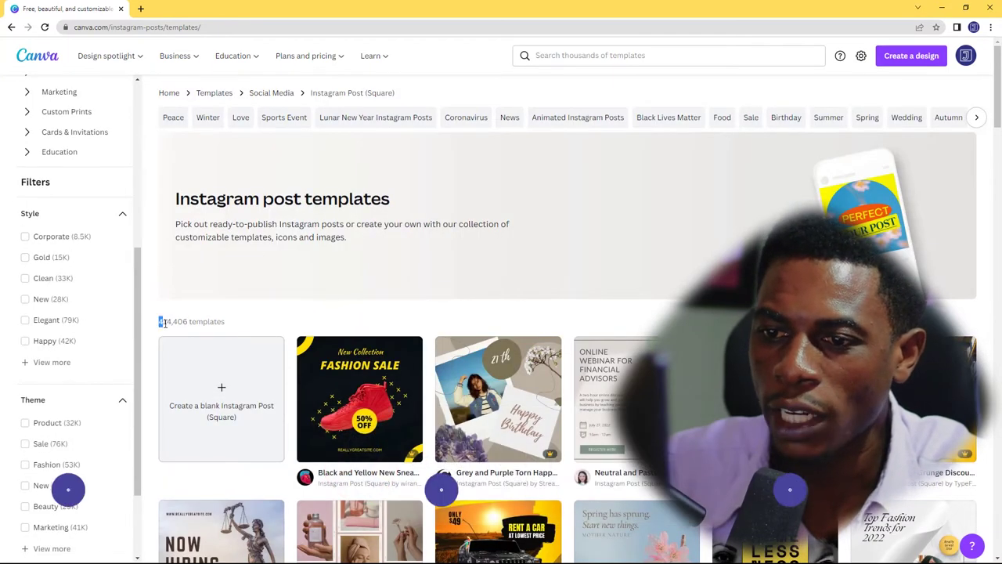
{"action": "mouse_move", "coordinate": [159, 321]}
{"action": "left_mouse_down"}
{"action": "mouse_move", "coordinate": [230, 334]}
{"action": "mouse_move", "coordinate": [242, 303]}
{"action": "left_mouse_up"}
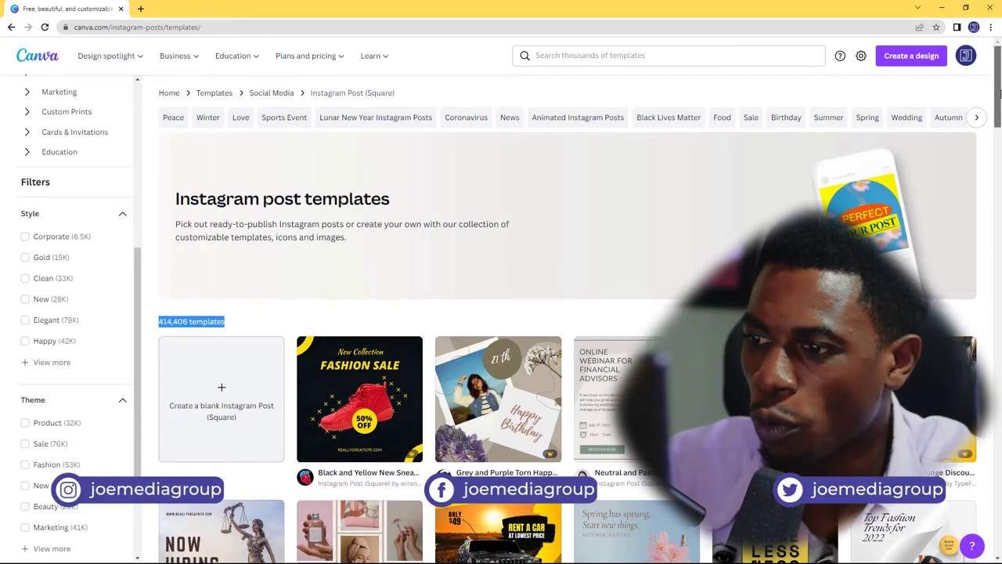
{"action": "scroll", "coordinate": [1000, 140], "scroll_direction": "down", "scroll_amount": 3}
{"action": "left_click_drag", "start_coordinate": [999, 140], "coordinate": [990, 229]}
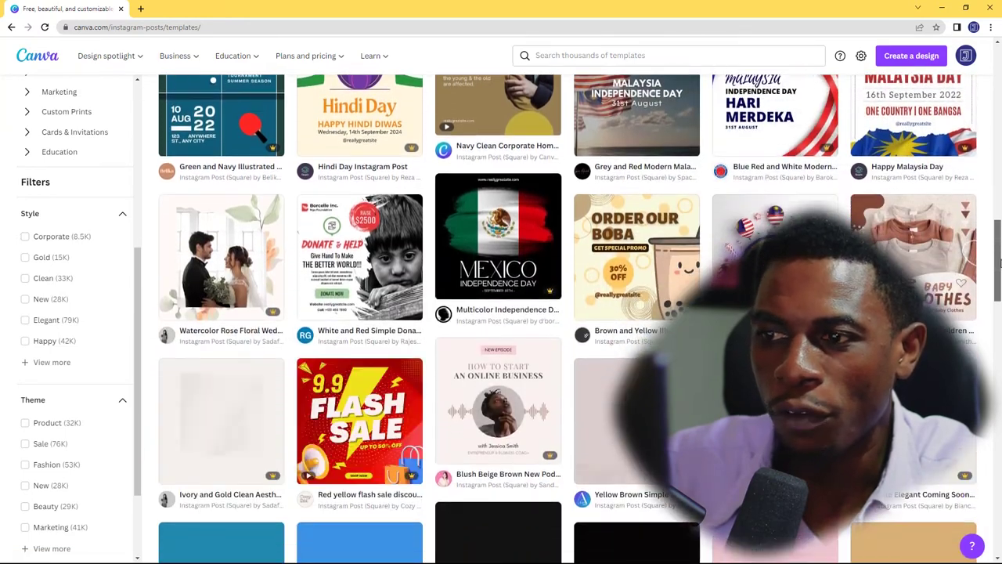
{"action": "left_click_drag", "start_coordinate": [1000, 216], "coordinate": [1000, 221]}
{"action": "scroll", "coordinate": [647, 333], "scroll_direction": "up", "scroll_amount": 1}
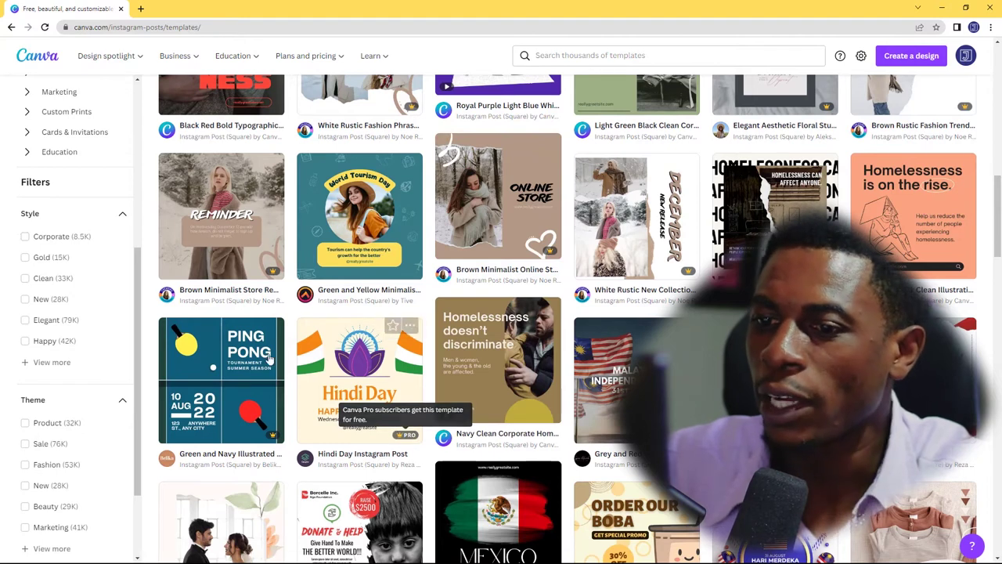
{"action": "mouse_move", "coordinate": [913, 110]}
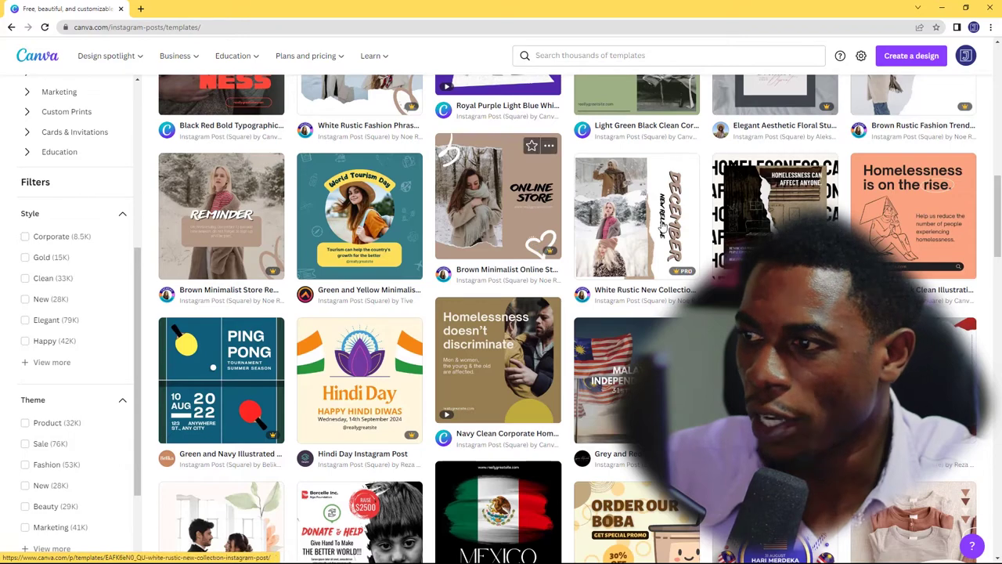
{"action": "mouse_move", "coordinate": [913, 216]}
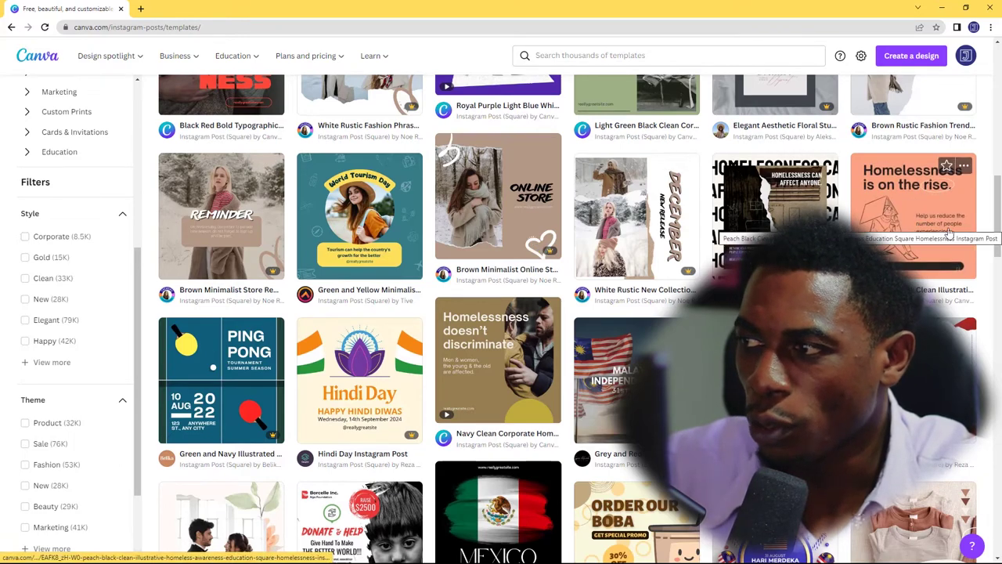
{"action": "scroll", "coordinate": [1000, 167], "scroll_direction": "up", "scroll_amount": 2}
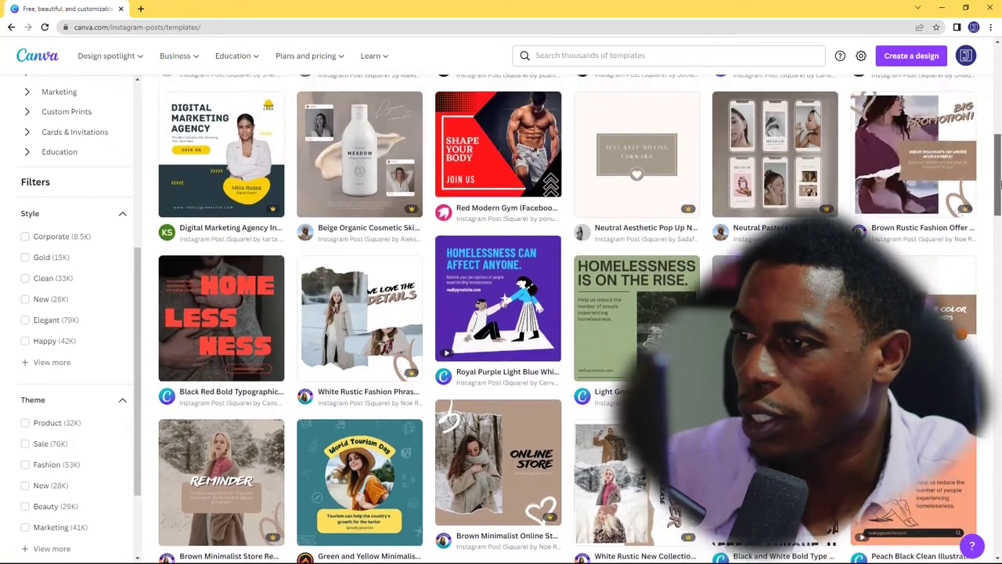
{"action": "scroll", "coordinate": [1001, 167], "scroll_direction": "up", "scroll_amount": 3}
{"action": "scroll", "coordinate": [1000, 167], "scroll_direction": "up", "scroll_amount": 1}
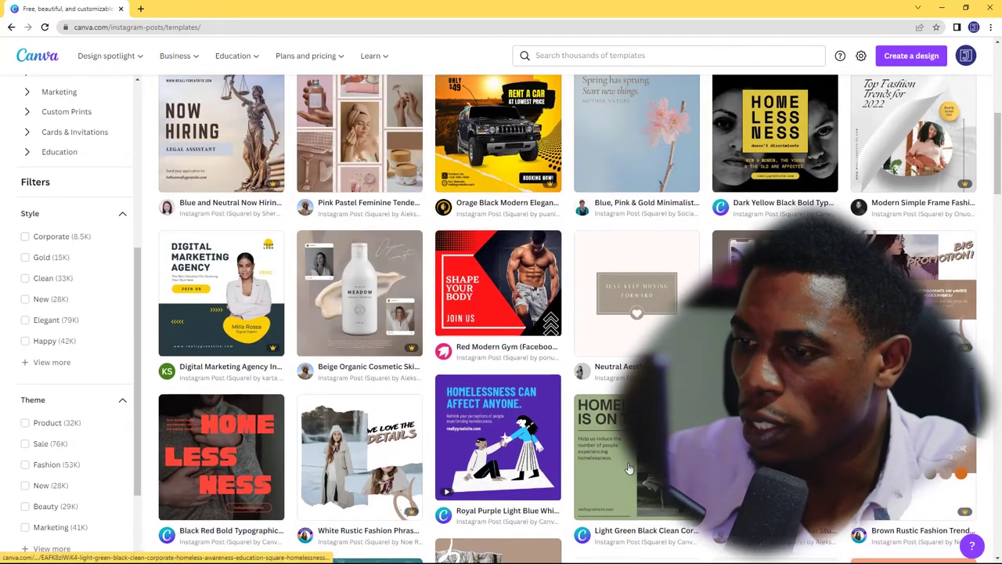
{"action": "mouse_move", "coordinate": [498, 152]}
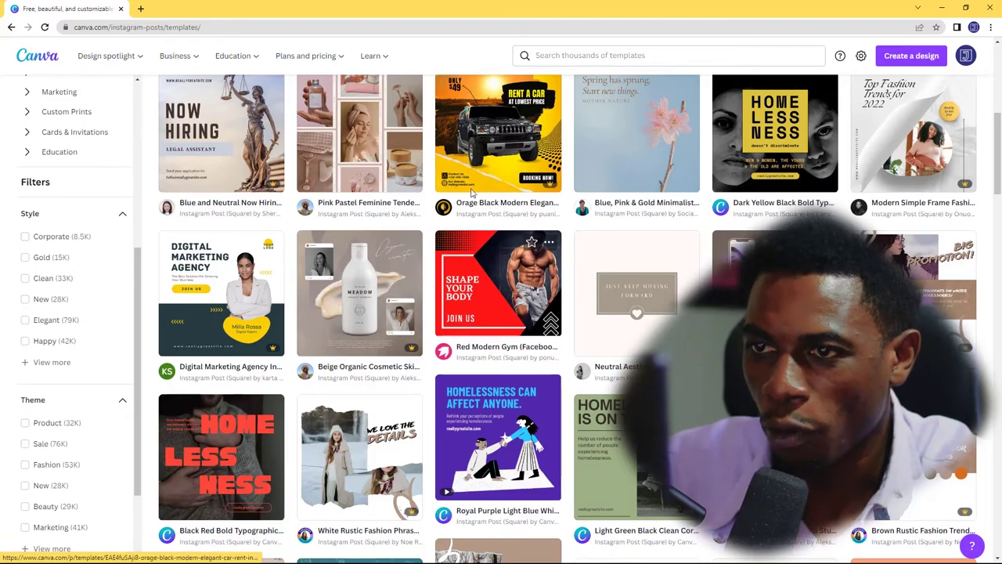
{"action": "scroll", "coordinate": [1000, 117], "scroll_direction": "up", "scroll_amount": 5}
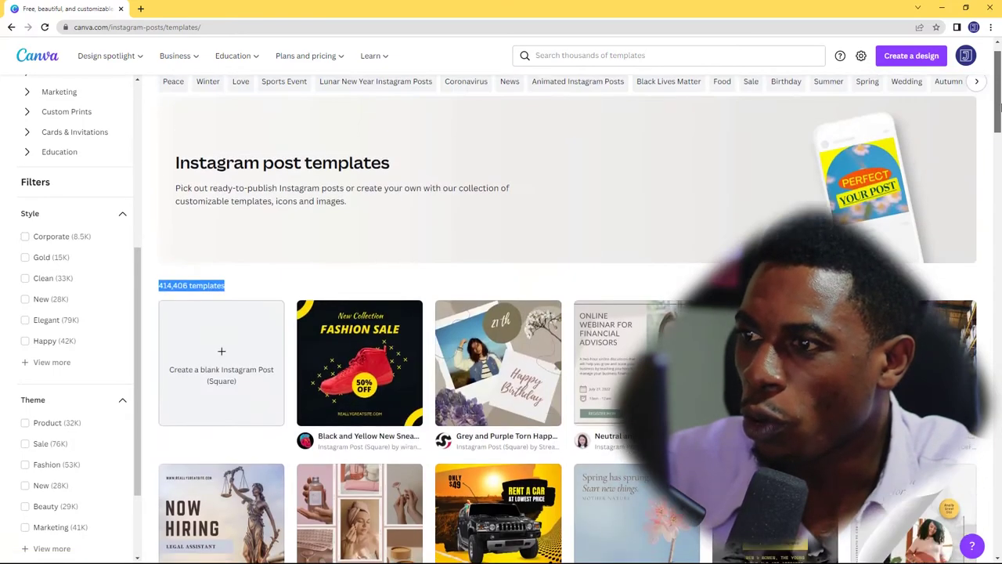
{"action": "left_click_drag", "start_coordinate": [1000, 117], "coordinate": [998, 380]}
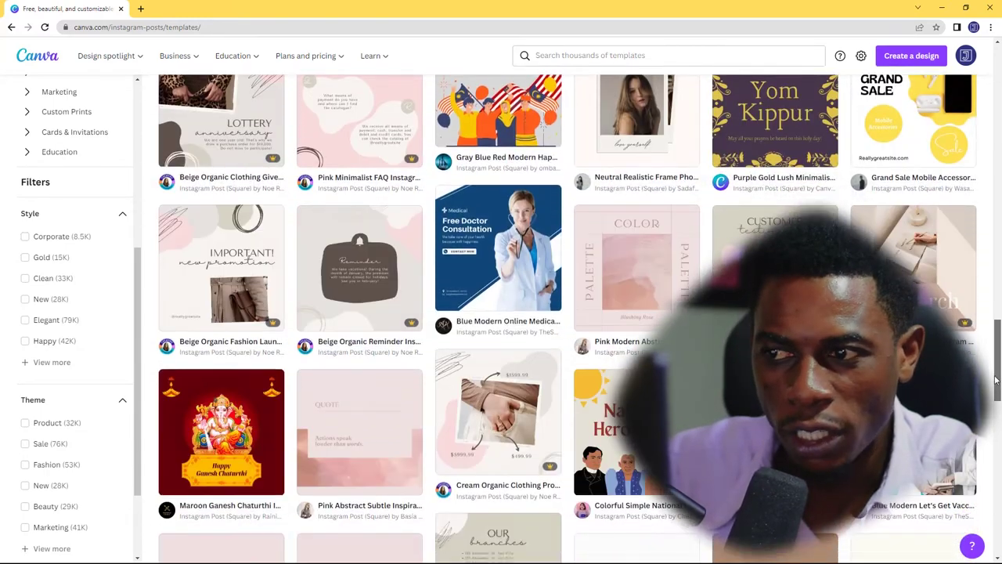
{"action": "mouse_move", "coordinate": [498, 248]}
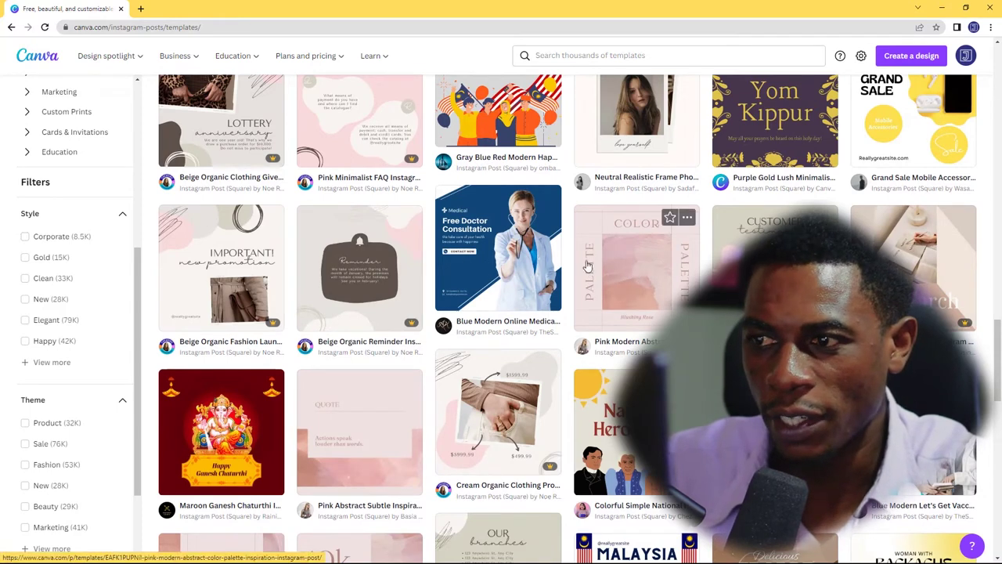
{"action": "left_click", "coordinate": [485, 230]}
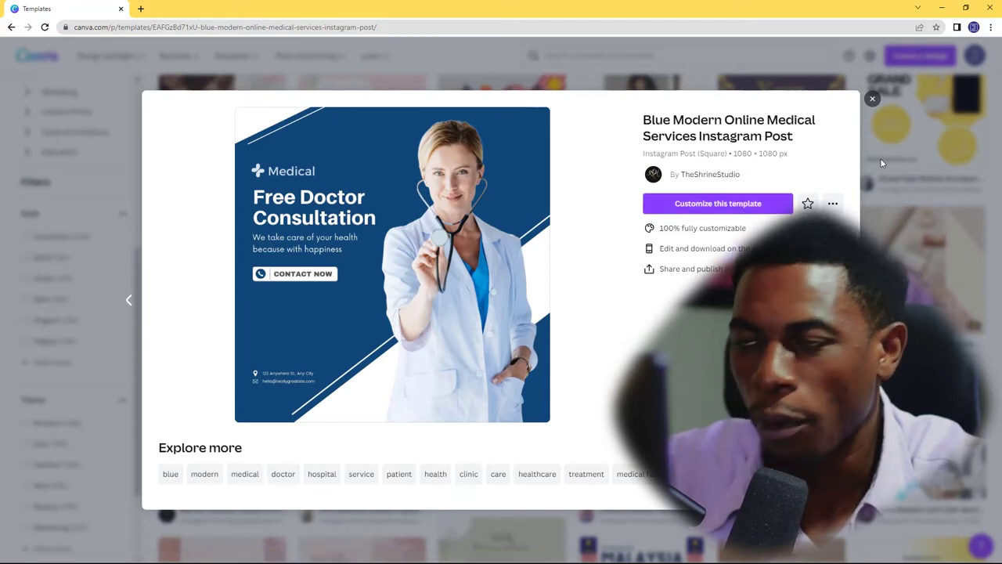
{"action": "left_click", "coordinate": [873, 100]}
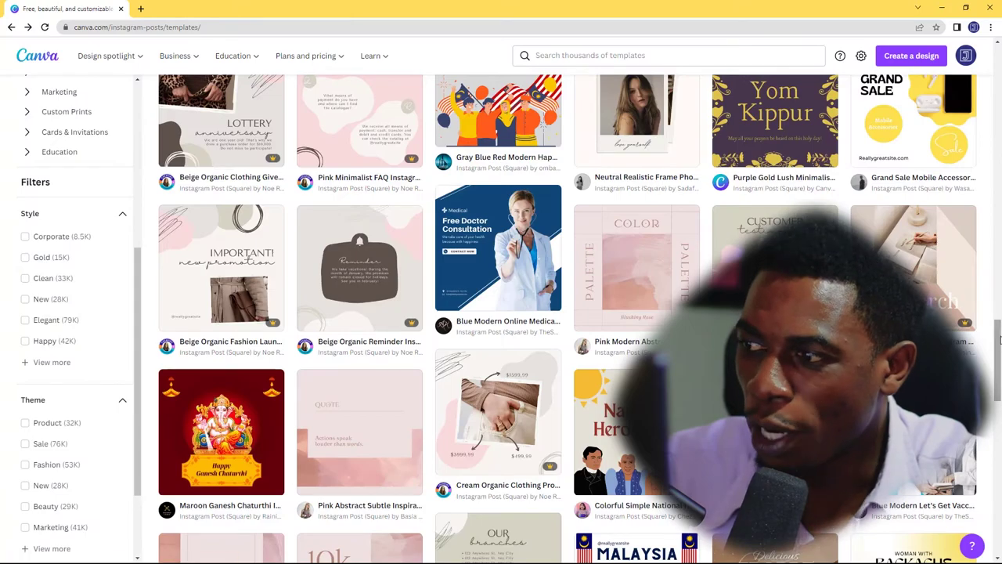
{"action": "left_click_drag", "start_coordinate": [998, 337], "coordinate": [998, 434]}
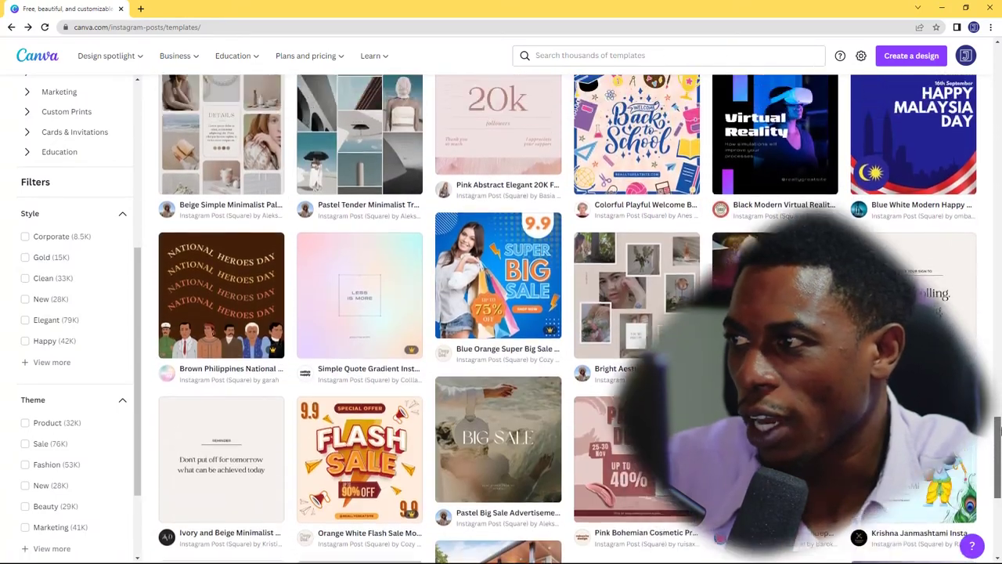
{"action": "mouse_move", "coordinate": [998, 433]}
{"action": "left_mouse_down"}
{"action": "mouse_move", "coordinate": [999, 423]}
{"action": "mouse_move", "coordinate": [999, 453]}
{"action": "left_mouse_up"}
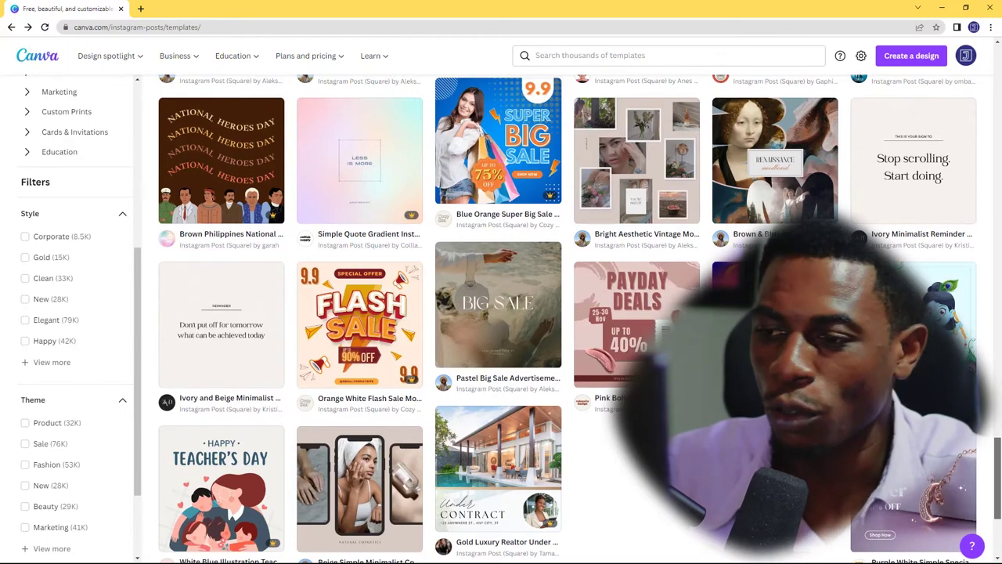
{"action": "scroll", "coordinate": [507, 235], "scroll_direction": "down", "scroll_amount": 3}
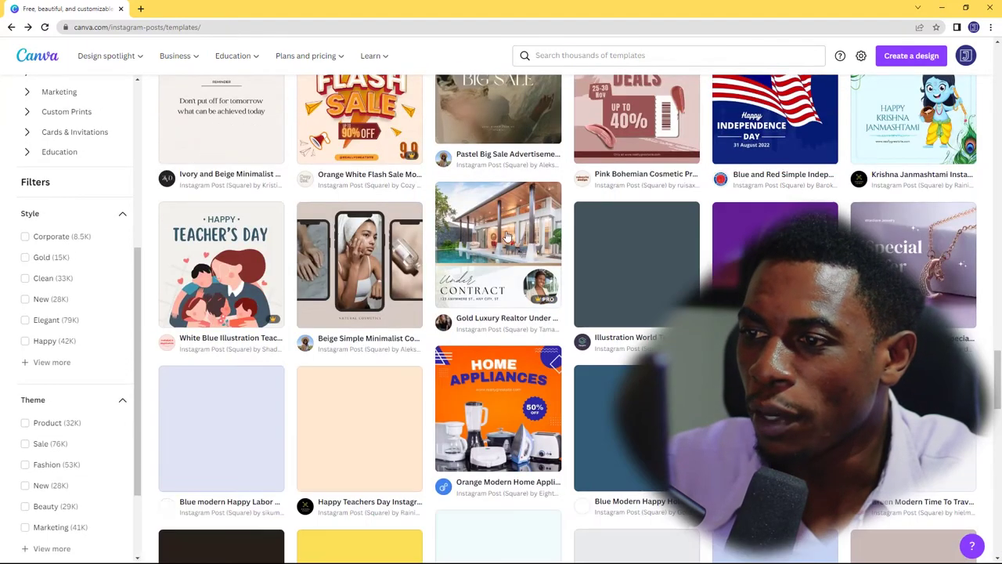
{"action": "left_click", "coordinate": [509, 238]}
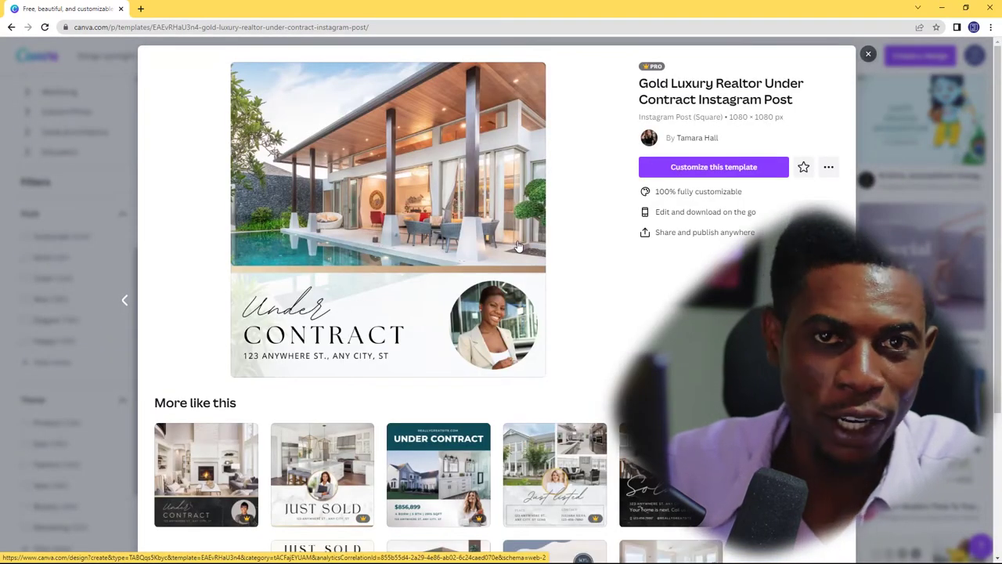
{"action": "left_click", "coordinate": [880, 175]}
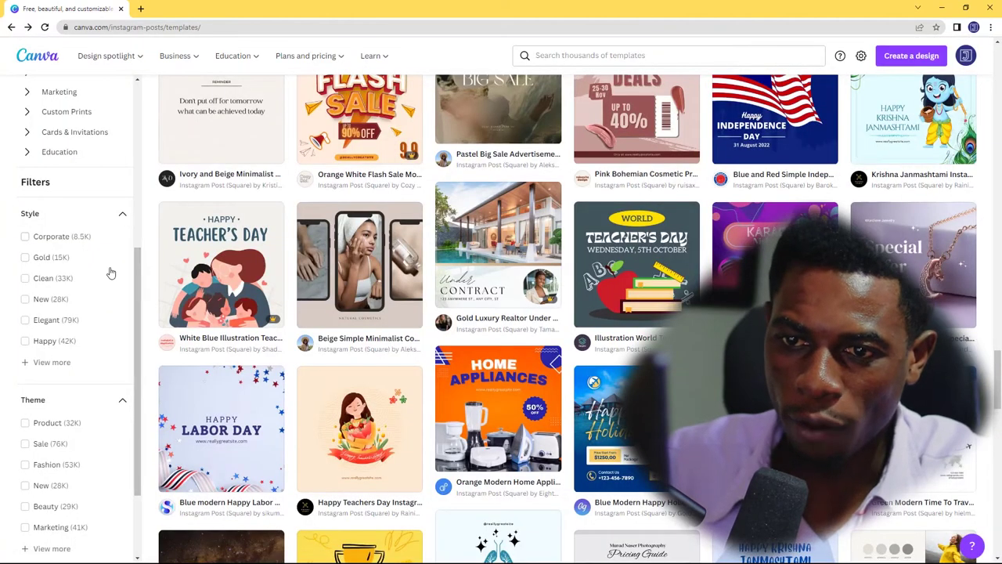
Step: Expand the Custom Prints template categories and browse the Mug templates
{"action": "left_click", "coordinate": [29, 114]}
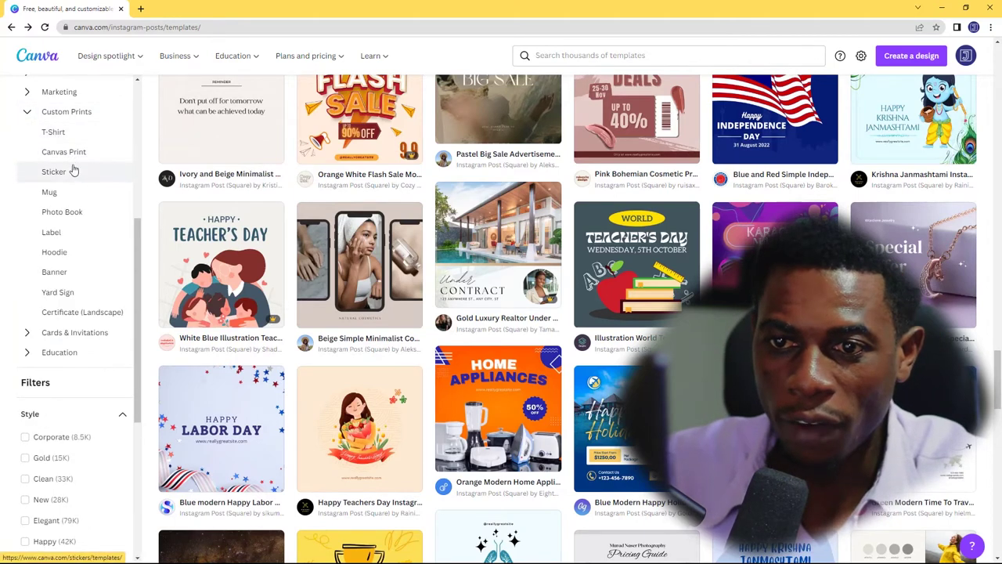
{"action": "left_click", "coordinate": [64, 194]}
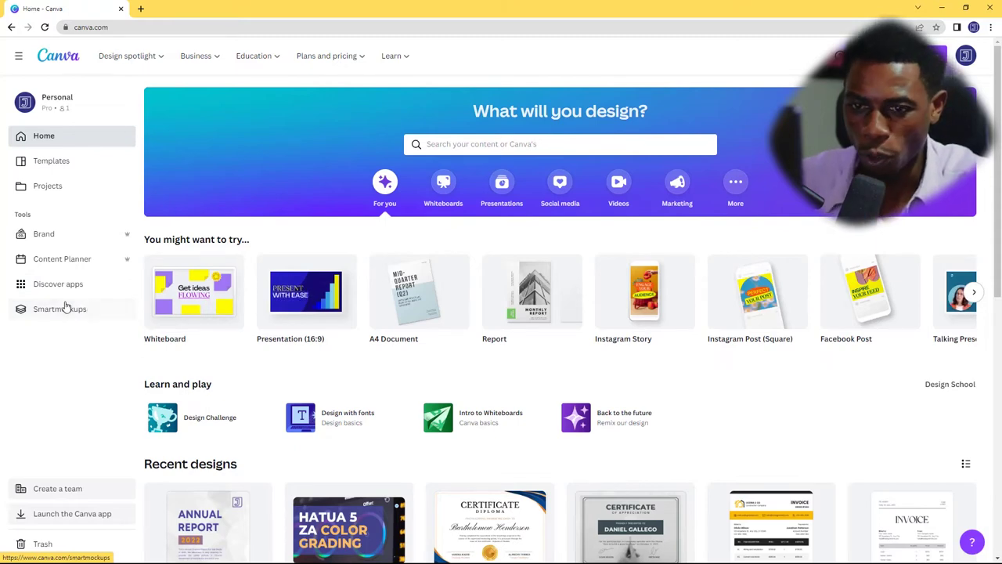
Step: Open the Smartmockups collection and browse its mockup categories
{"action": "left_click", "coordinate": [61, 309]}
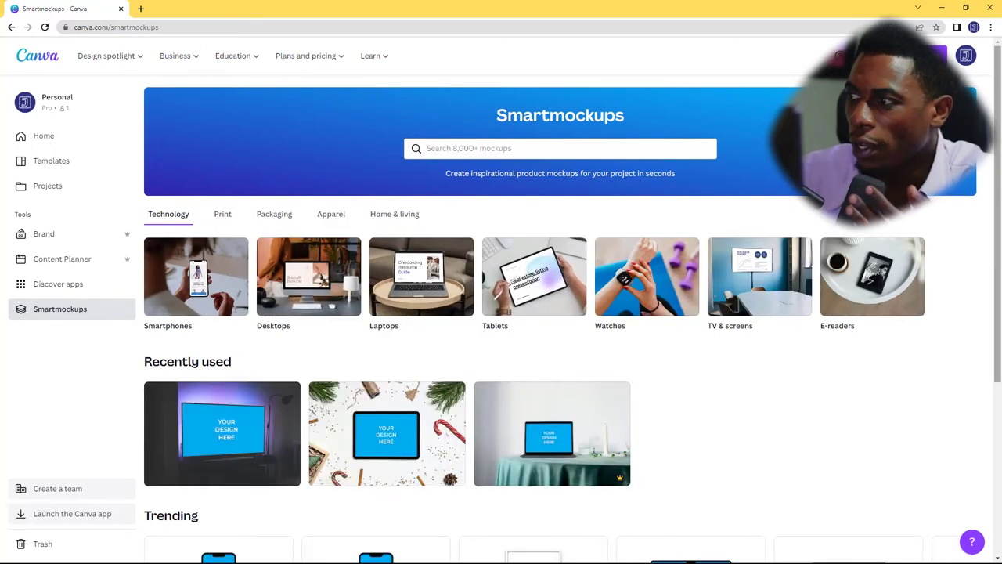
{"action": "scroll", "coordinate": [560, 314], "scroll_direction": "down", "scroll_amount": 1}
{"action": "scroll", "coordinate": [560, 314], "scroll_direction": "down", "scroll_amount": 2}
{"action": "scroll", "coordinate": [560, 314], "scroll_direction": "down", "scroll_amount": 1}
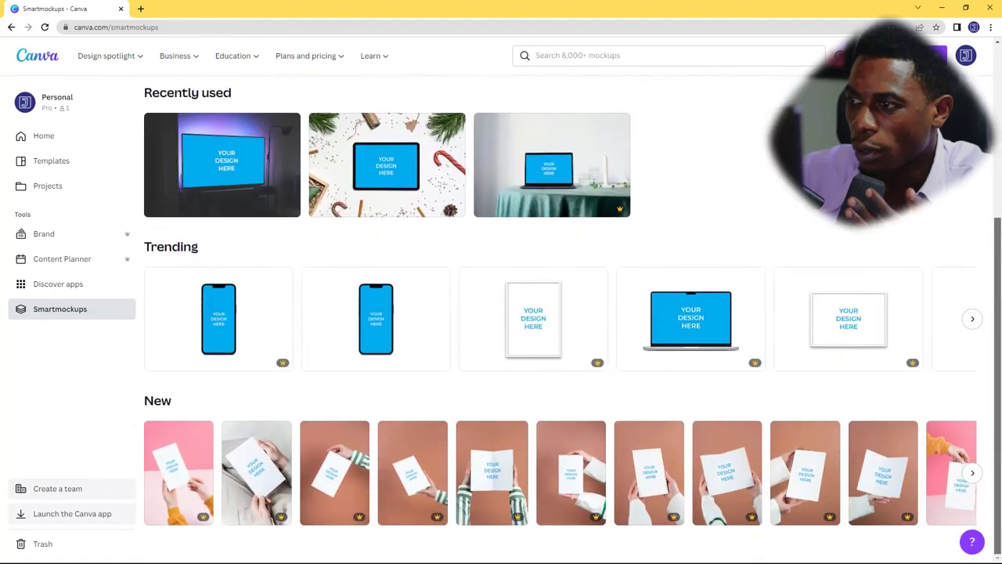
{"action": "scroll", "coordinate": [560, 313], "scroll_direction": "up", "scroll_amount": 3}
{"action": "scroll", "coordinate": [559, 313], "scroll_direction": "up", "scroll_amount": 1}
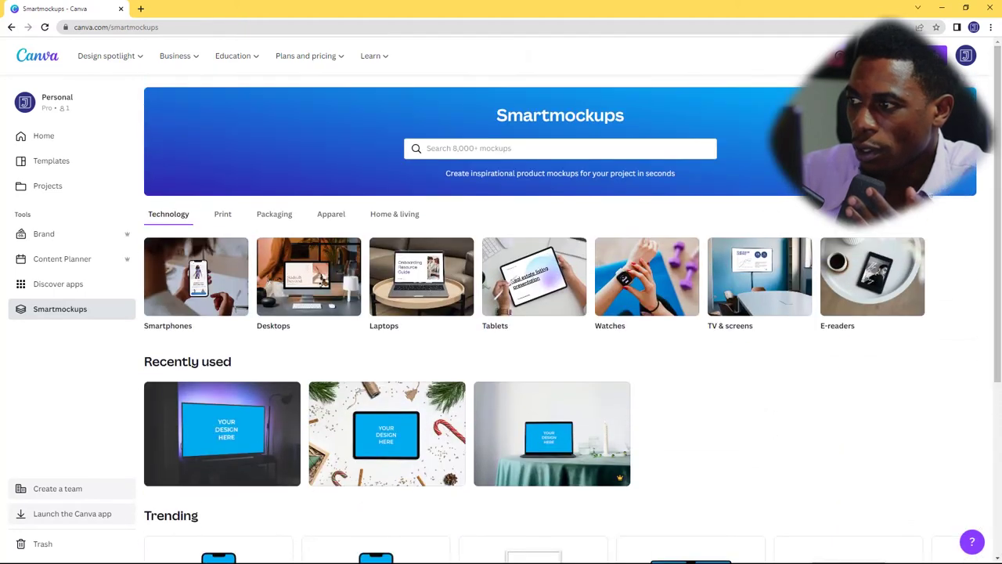
Step: Filter Desktops mockups to Windows and open the monitor-on-desk mockup beside a typewriter
{"action": "left_click", "coordinate": [311, 259]}
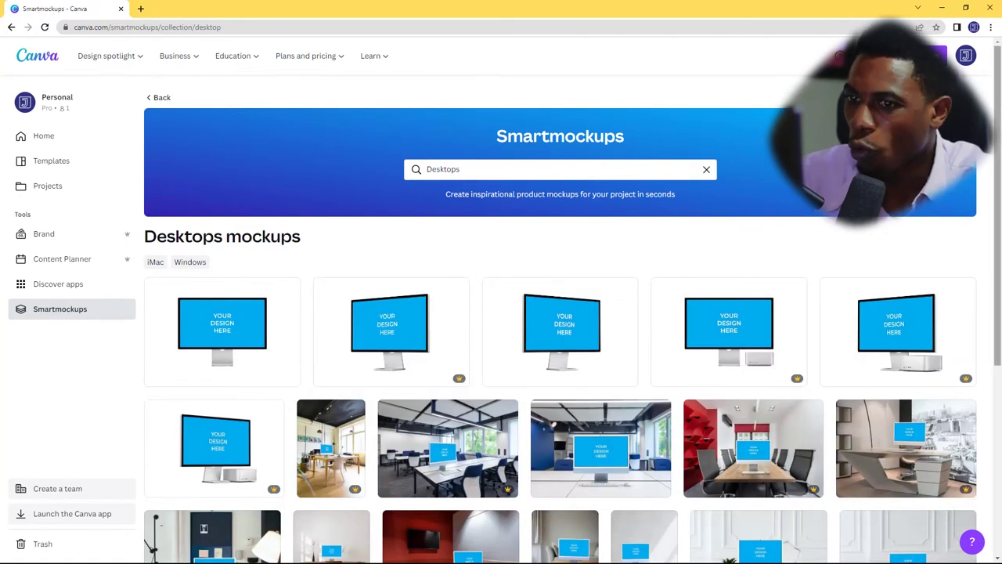
{"action": "left_click", "coordinate": [188, 264]}
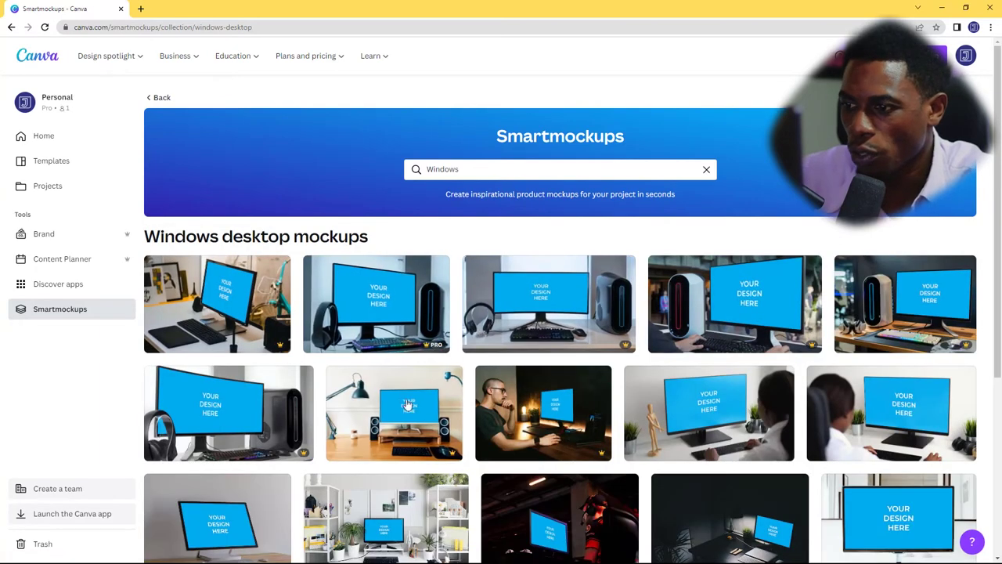
{"action": "mouse_move", "coordinate": [1000, 166]}
{"action": "left_mouse_down"}
{"action": "mouse_move", "coordinate": [993, 341]}
{"action": "mouse_move", "coordinate": [1000, 285]}
{"action": "left_mouse_up"}
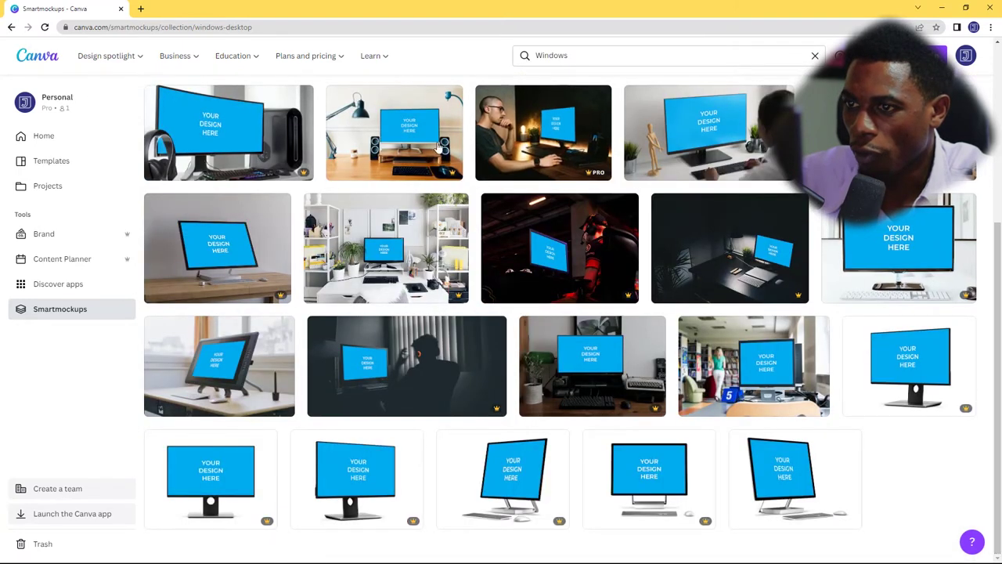
{"action": "left_click", "coordinate": [607, 370]}
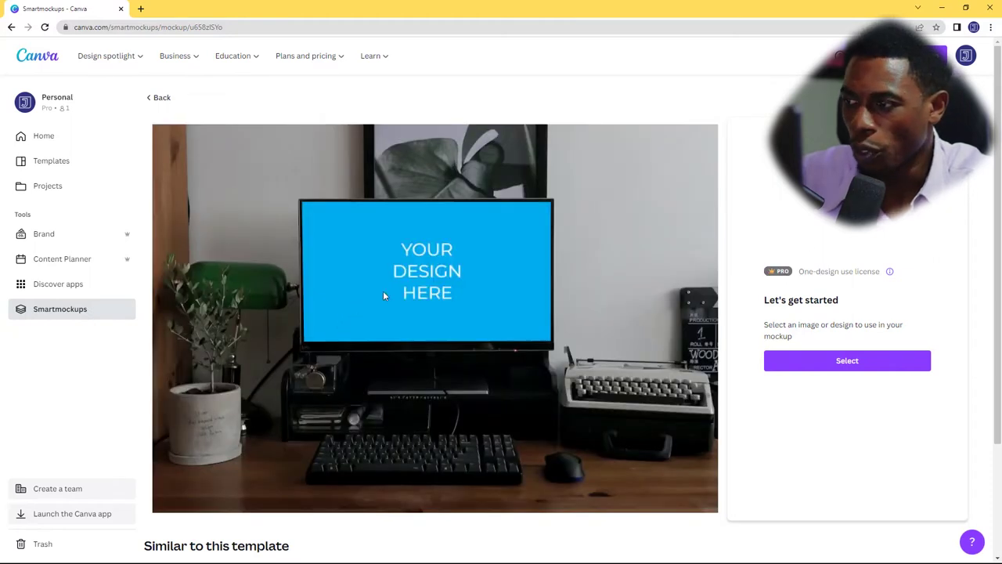
Step: Place the uploaded new video.jpg channel screenshot into the mockup's monitor
{"action": "left_click", "coordinate": [838, 367]}
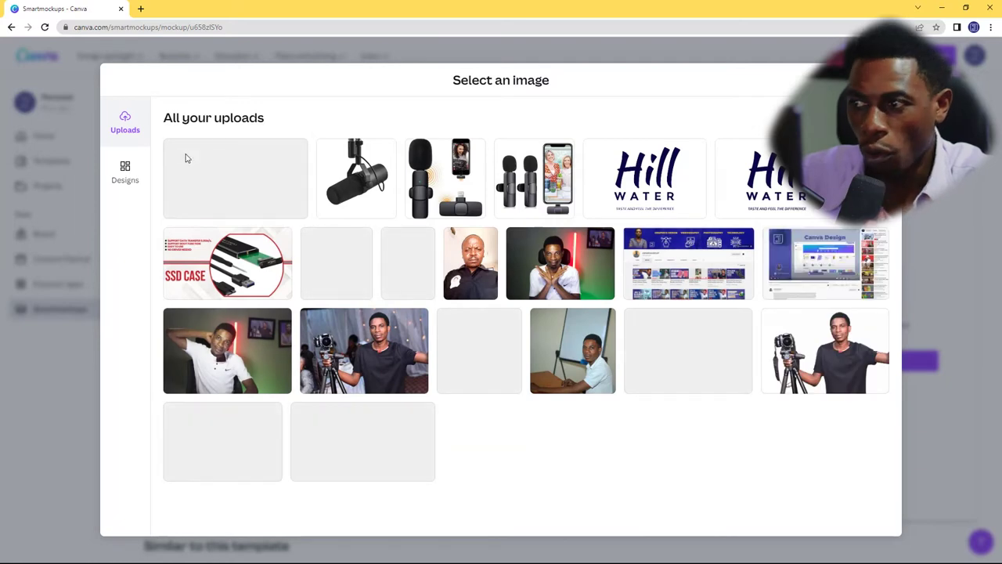
{"action": "left_click", "coordinate": [678, 263]}
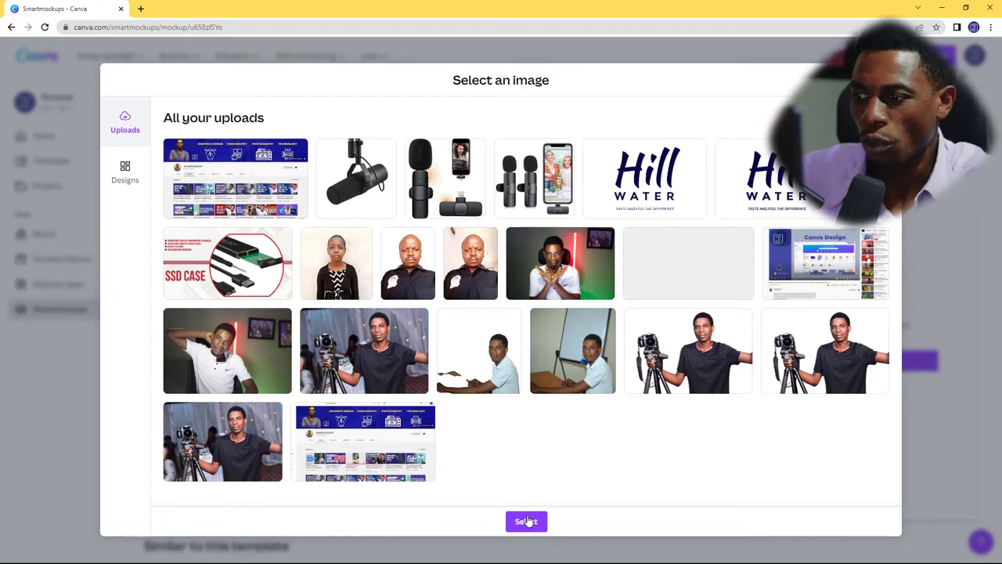
{"action": "left_click", "coordinate": [526, 521]}
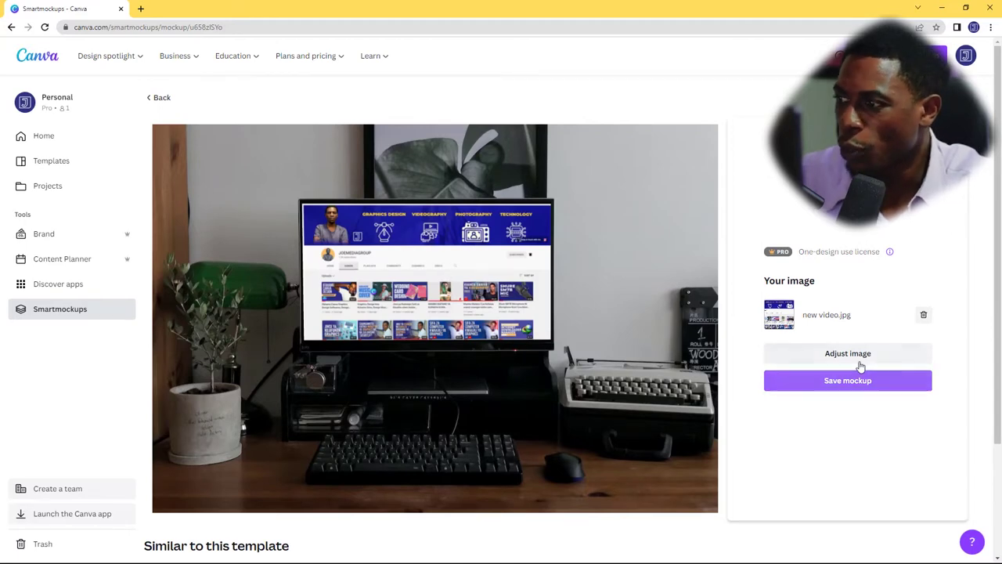
Step: Enlarge and recentre the screenshot to fill the monitor, and save the adjustment
{"action": "left_click", "coordinate": [526, 286]}
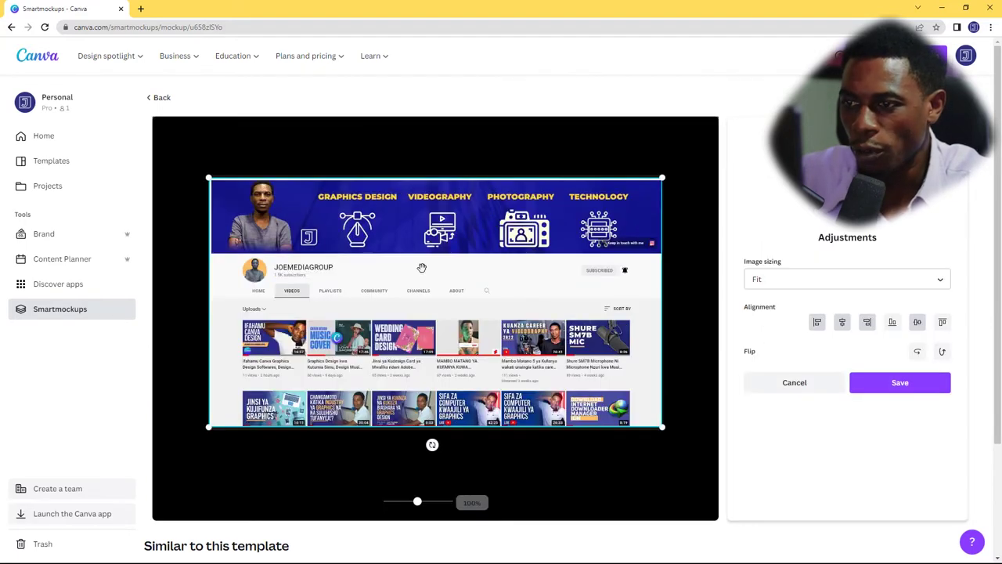
{"action": "left_click_drag", "start_coordinate": [209, 173], "coordinate": [210, 170]}
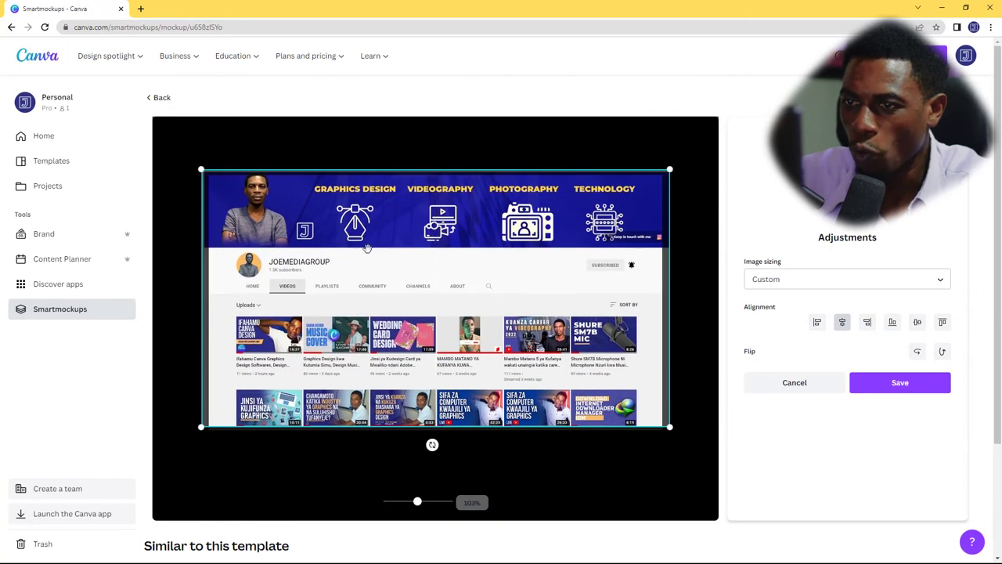
{"action": "left_click_drag", "start_coordinate": [366, 247], "coordinate": [372, 246]}
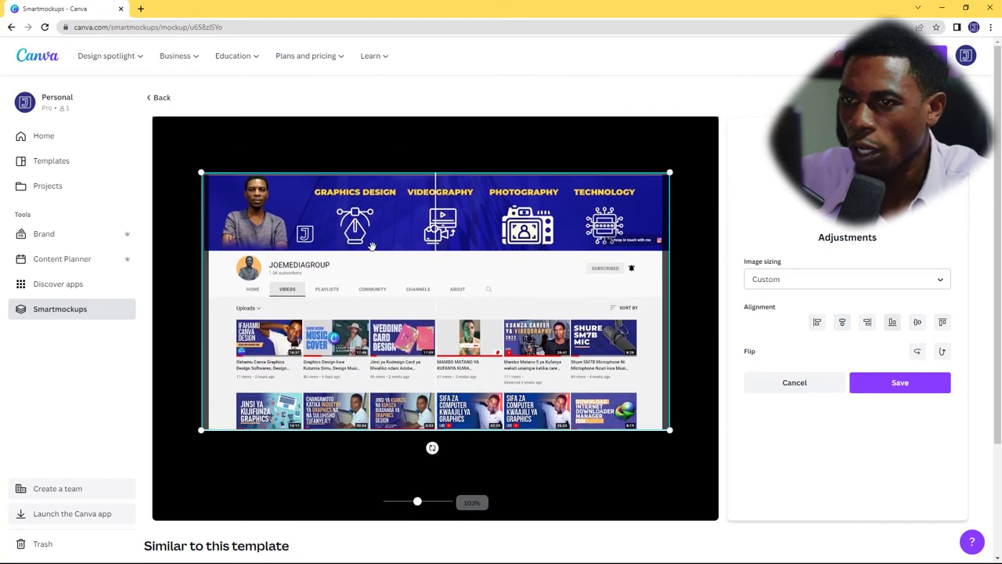
{"action": "left_click", "coordinate": [906, 387]}
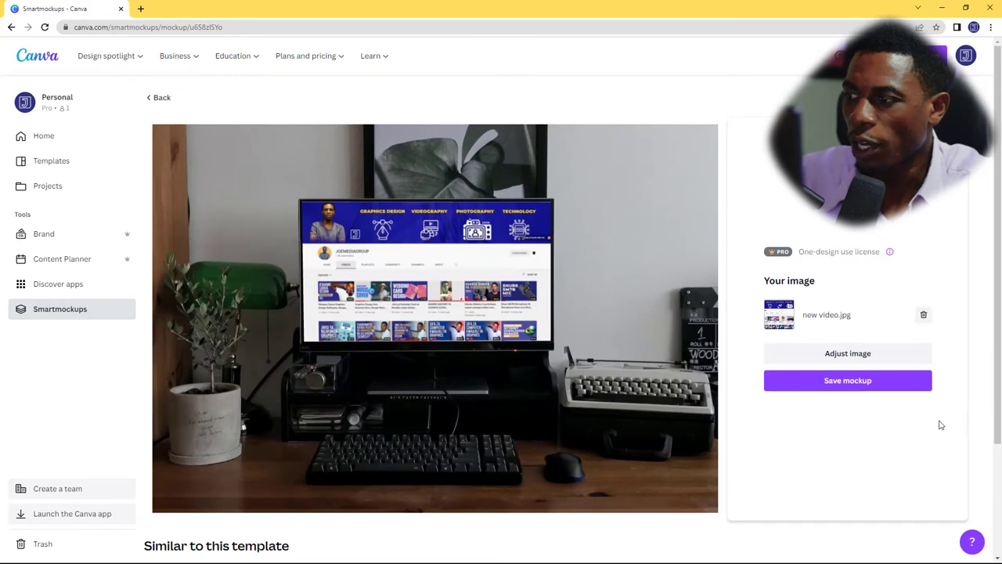
Step: Save the finished mockup and download it as a PNG image
{"action": "left_click", "coordinate": [846, 380]}
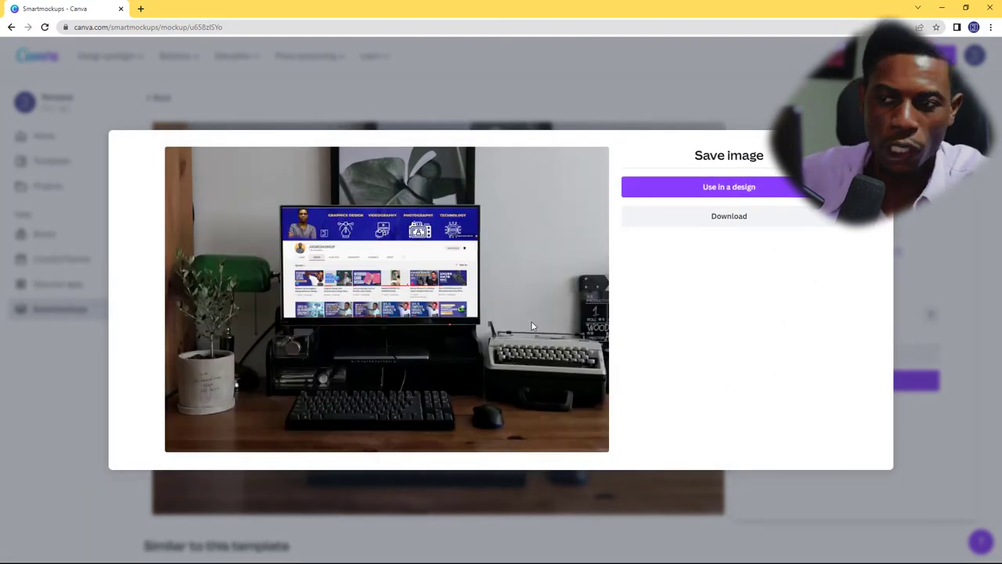
{"action": "left_click", "coordinate": [738, 219]}
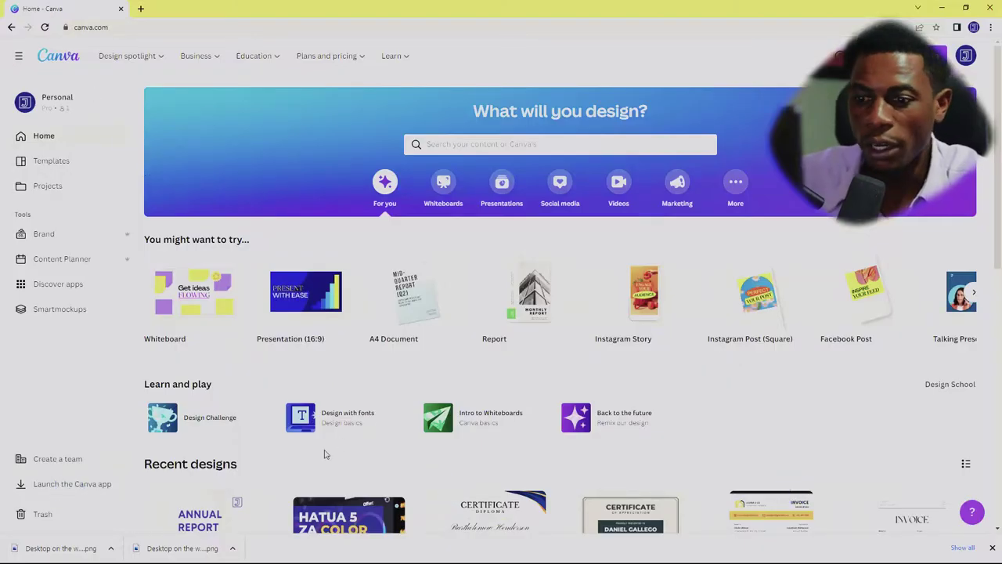
{"action": "scroll", "coordinate": [324, 454], "scroll_direction": "down", "scroll_amount": 1}
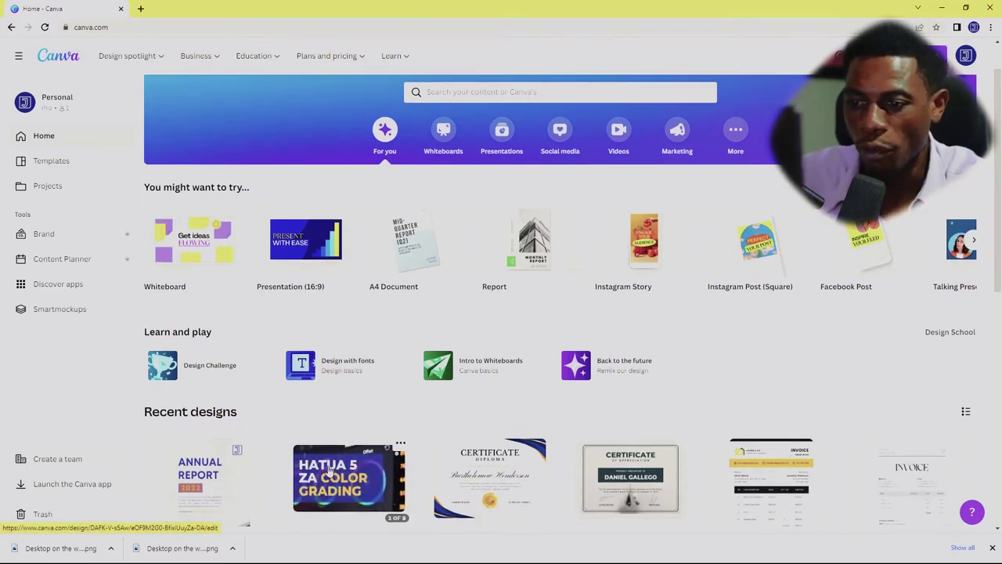
Step: Open the HATUA 5 ZA COLOR GRADING design from recent designs and go to slide 9
{"action": "left_click", "coordinate": [329, 468]}
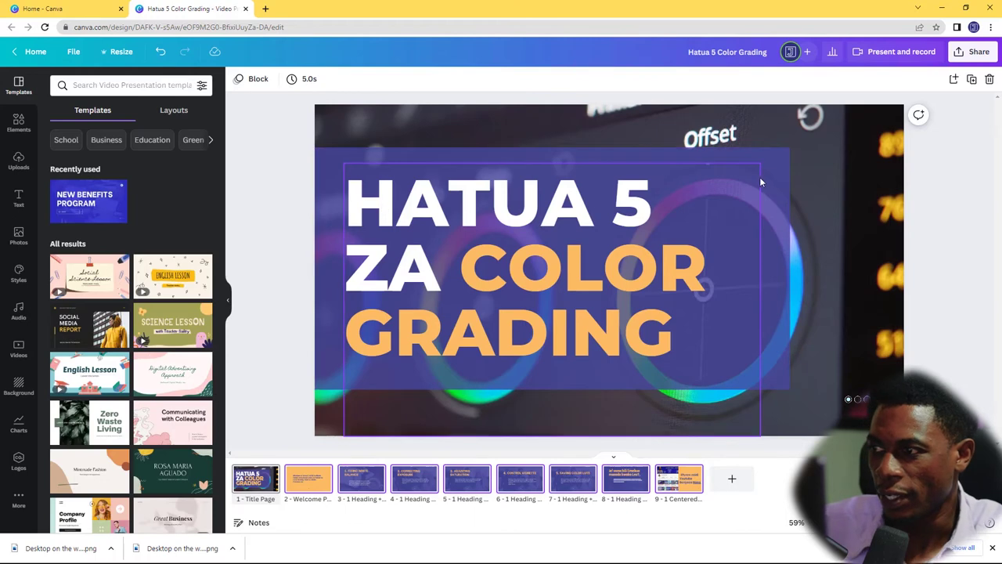
{"action": "left_click", "coordinate": [767, 180]}
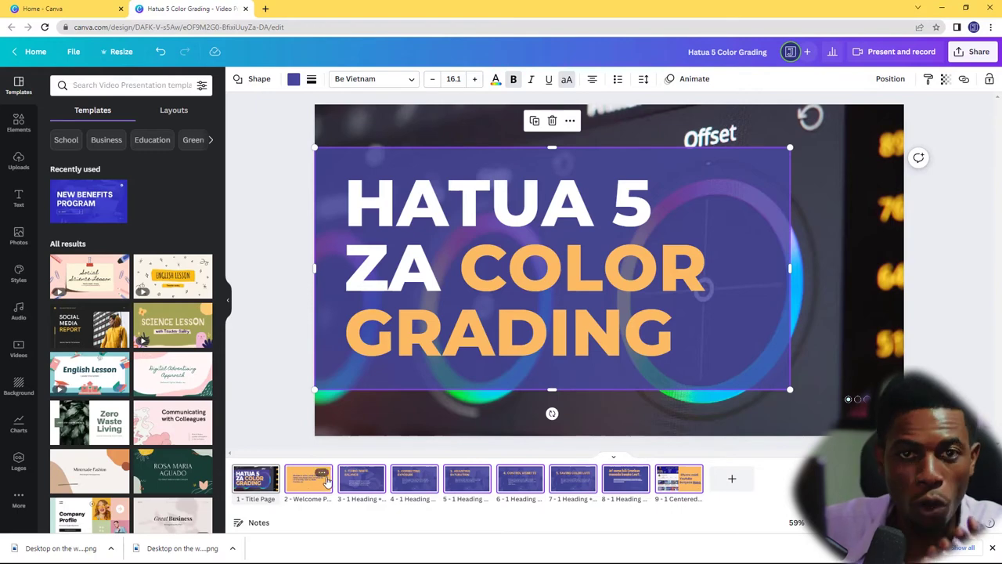
{"action": "mouse_move", "coordinate": [625, 480]}
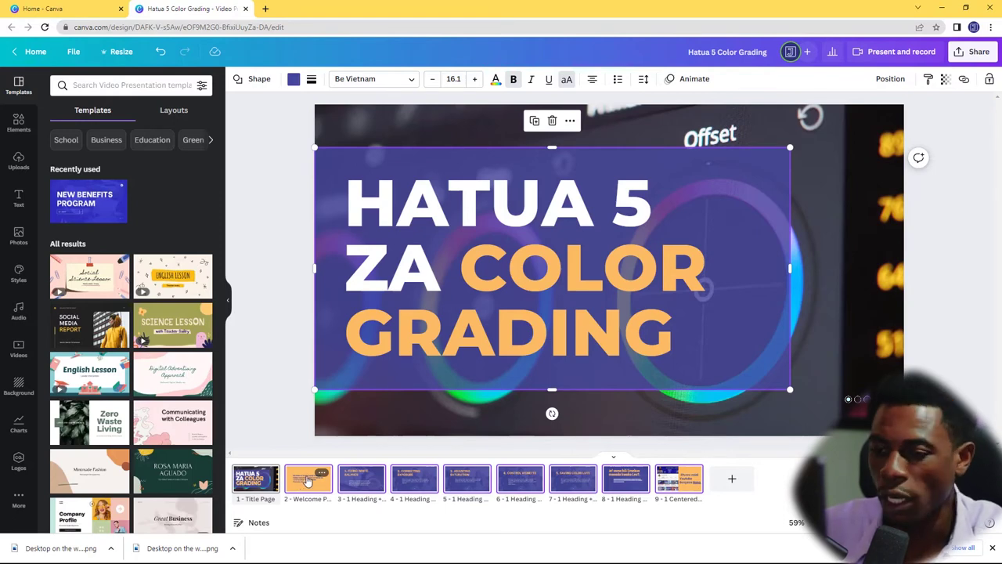
{"action": "left_click", "coordinate": [624, 484]}
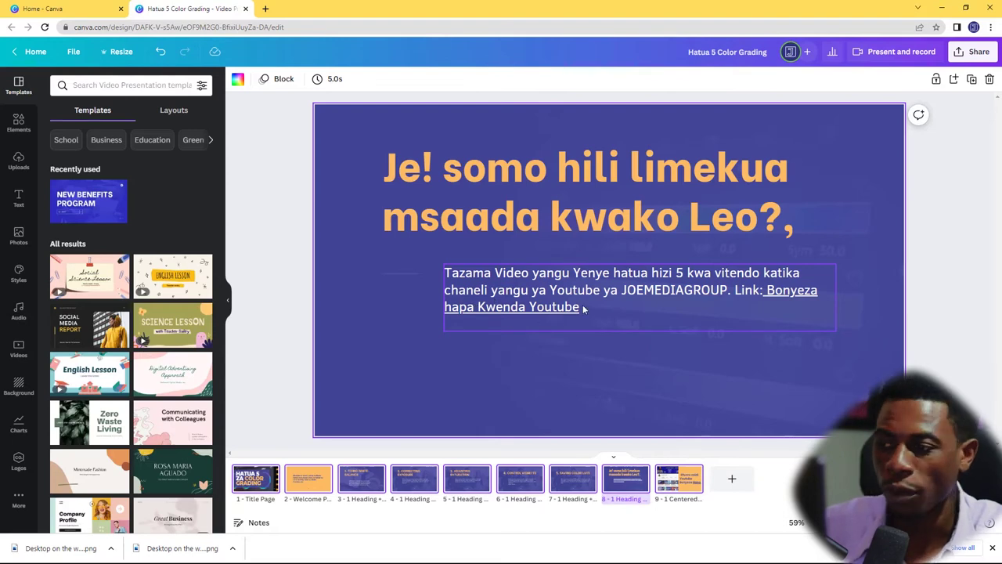
{"action": "left_click", "coordinate": [696, 483]}
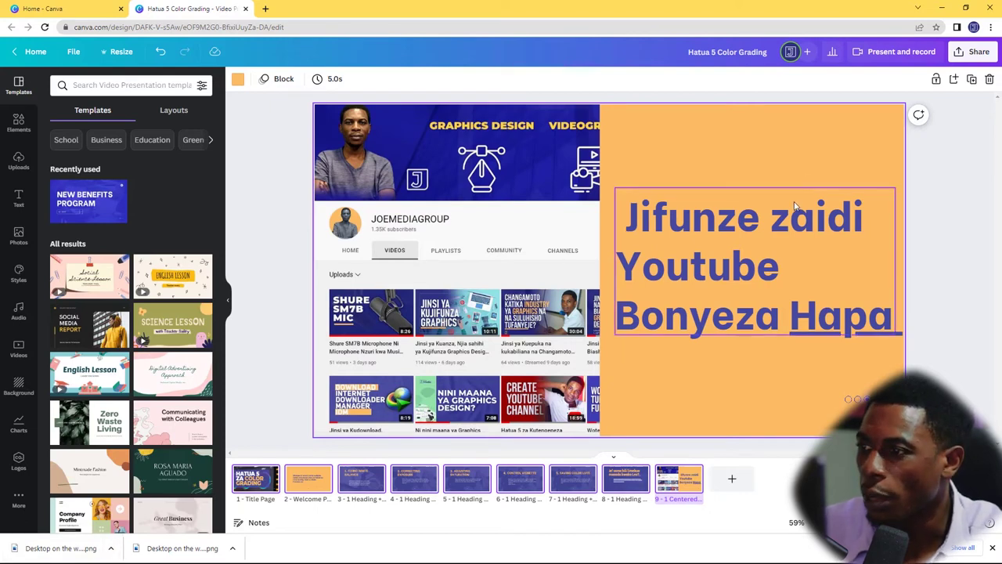
Step: Move the Jifunze zaidi Youtube heading up and place a duplicate of it beneath
{"action": "left_click_drag", "start_coordinate": [713, 265], "coordinate": [707, 197]}
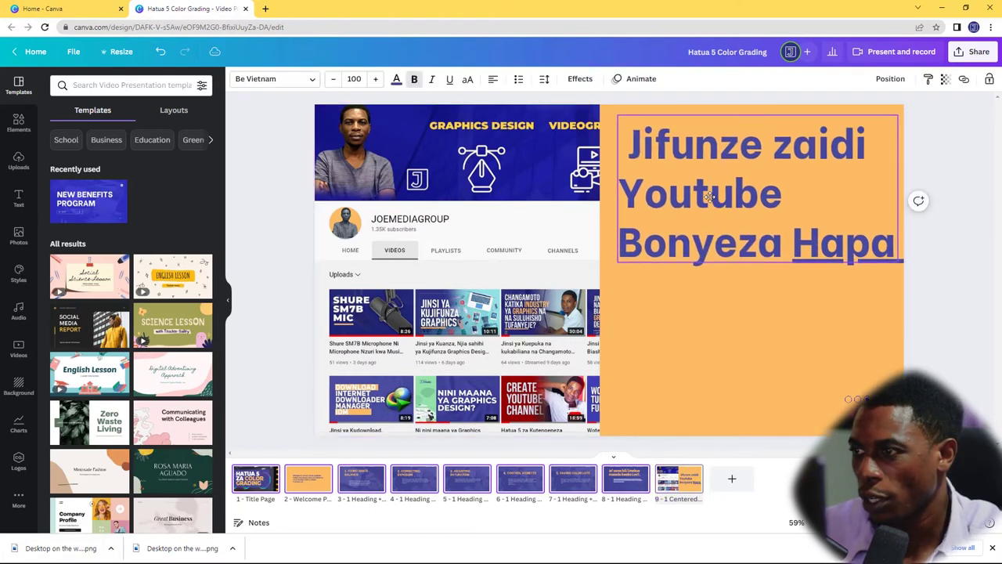
{"action": "key", "text": "ctrl+d"}
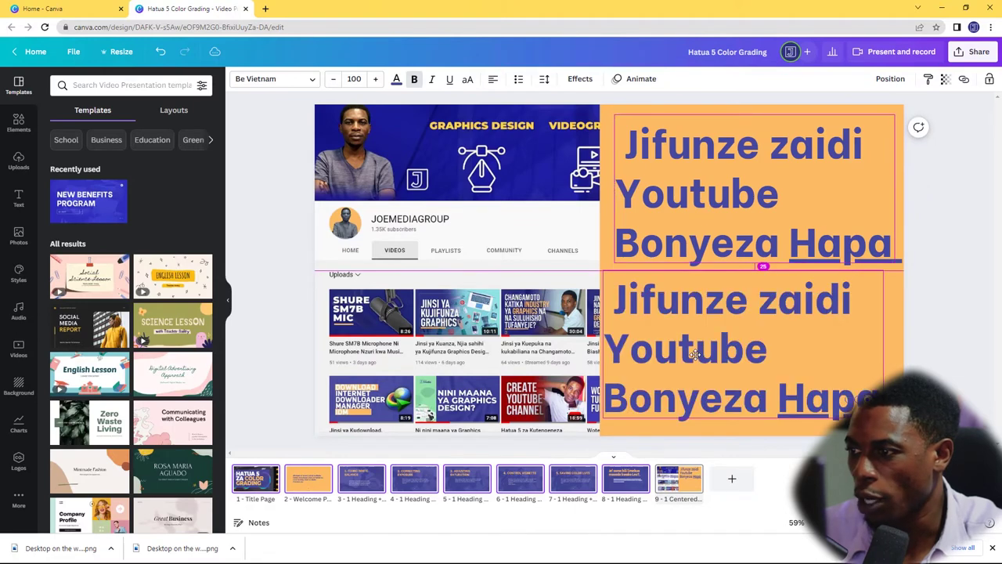
{"action": "left_click_drag", "start_coordinate": [697, 356], "coordinate": [736, 345]}
{"action": "double_click", "coordinate": [736, 333]}
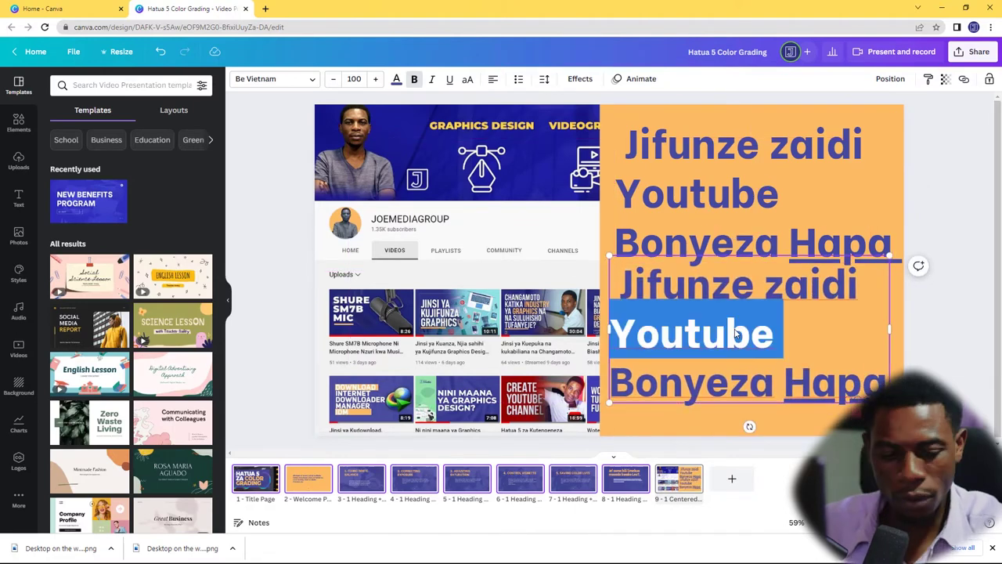
{"action": "key", "text": "ctrl+a"}
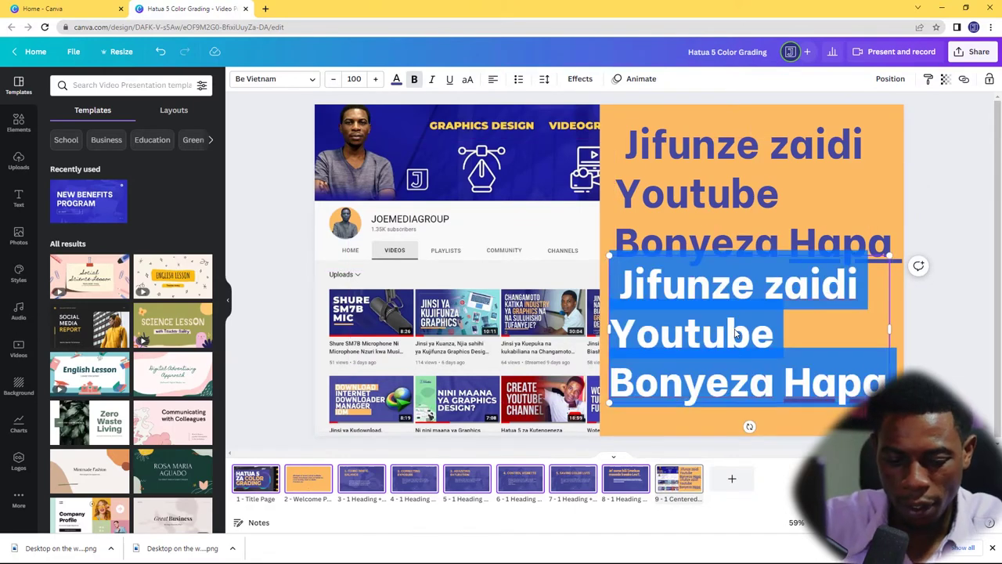
Step: Type 'Youtube' into the duplicate, fix the typo, and reselect the word
{"action": "type", "text": "Y"}
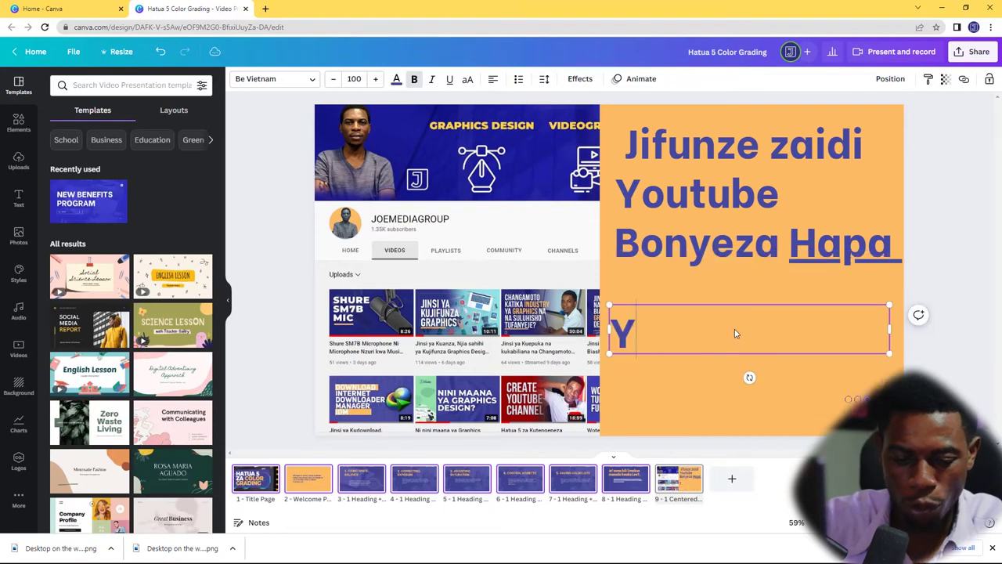
{"action": "type", "text": "ou"}
{"action": "type", "text": "tu"}
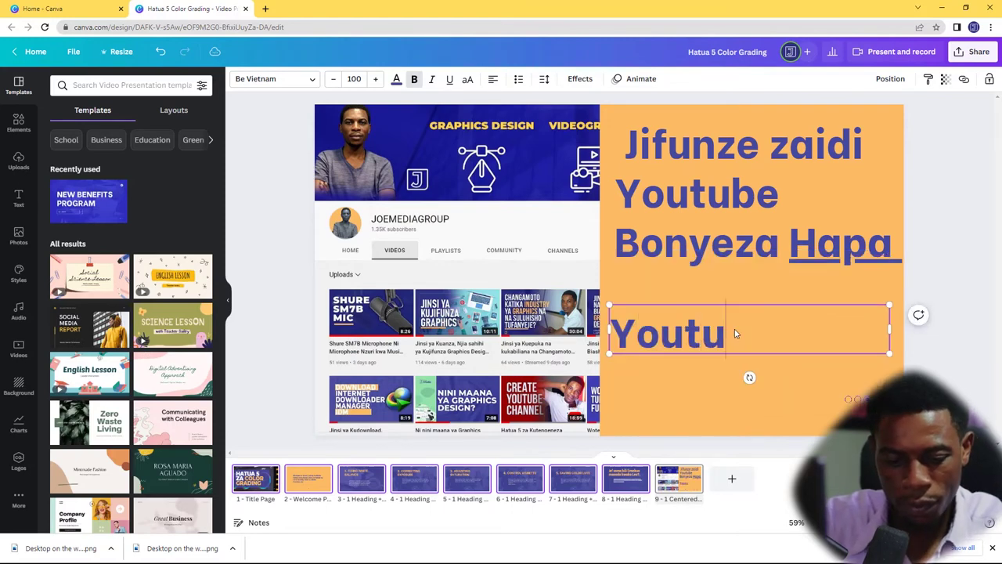
{"action": "type", "text": "br"}
{"action": "key", "text": "BackSpace"}
{"action": "type", "text": "e"}
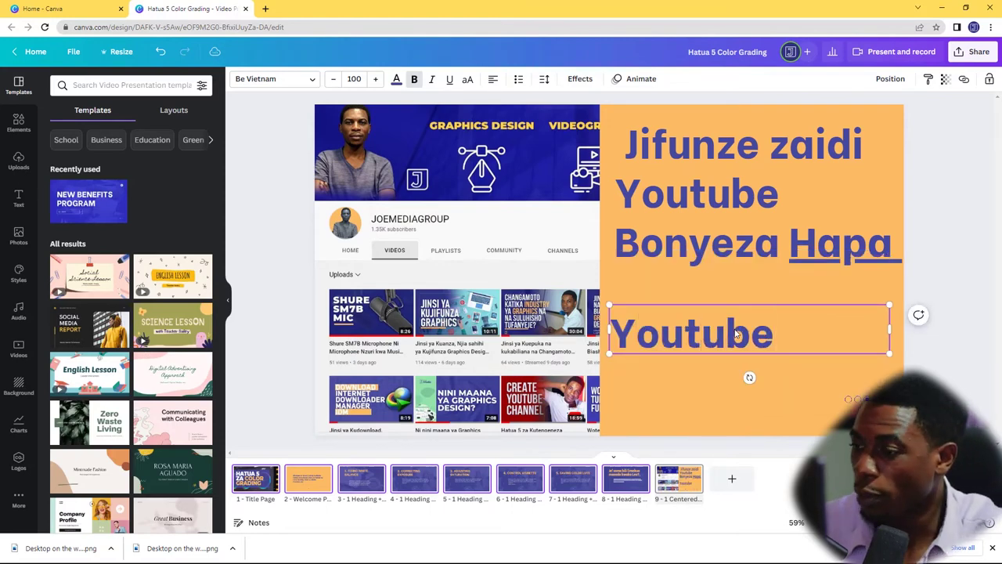
{"action": "left_click_drag", "start_coordinate": [618, 336], "coordinate": [812, 335]}
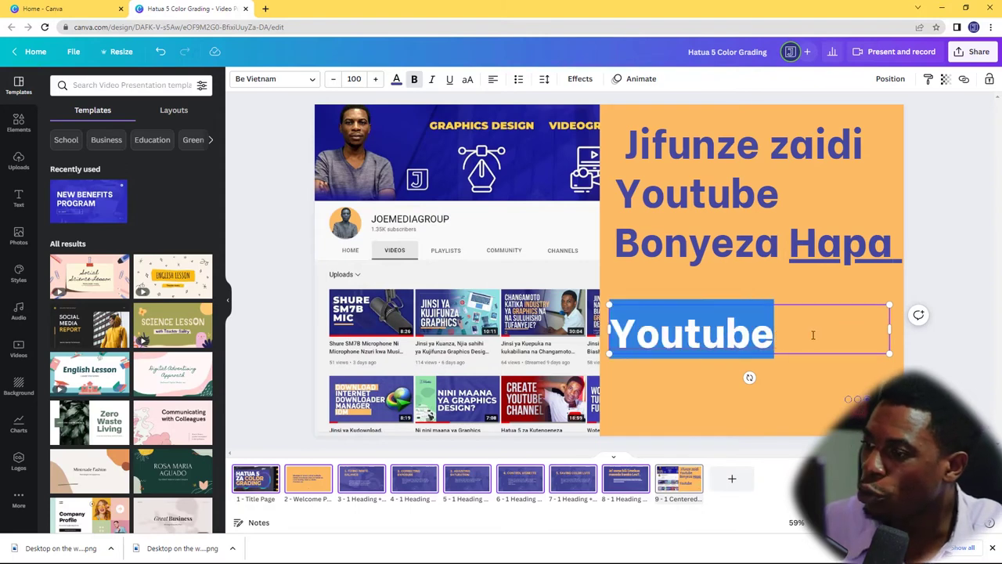
{"action": "left_click", "coordinate": [779, 342]}
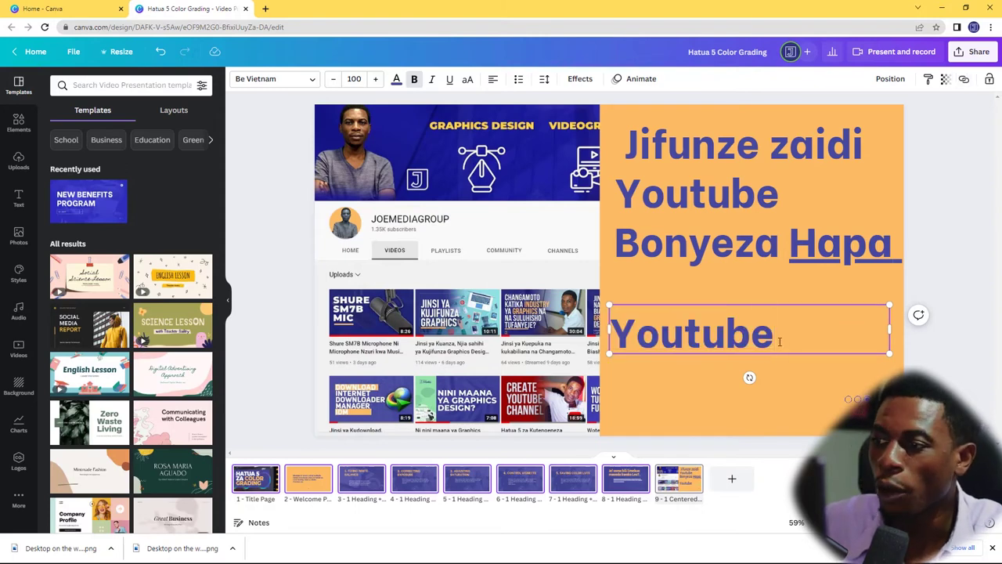
{"action": "left_click_drag", "start_coordinate": [779, 341], "coordinate": [603, 343]}
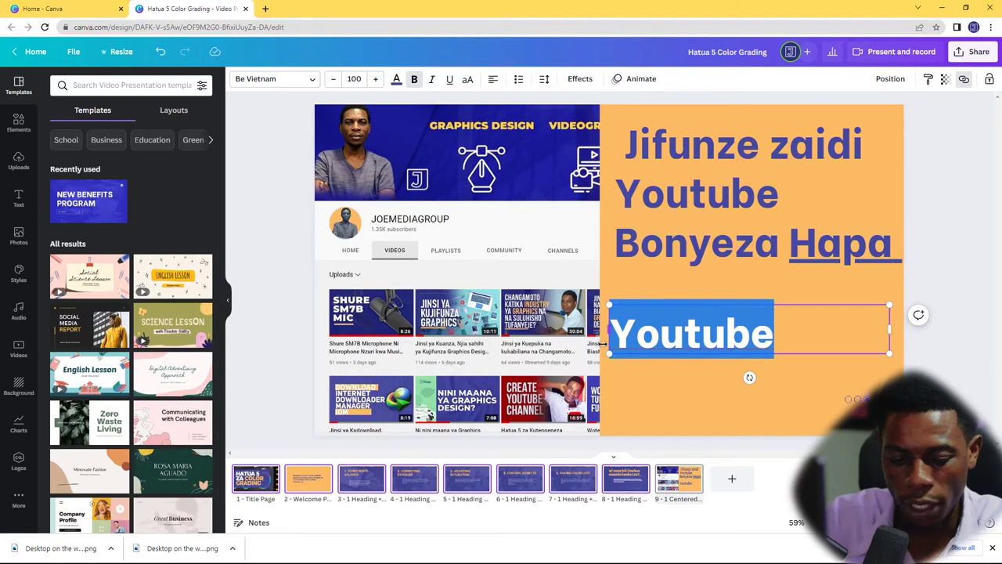
Step: Replace the selected word with 'joemediagroup', correcting the mistyped characters
{"action": "type", "text": "jeoem,"}
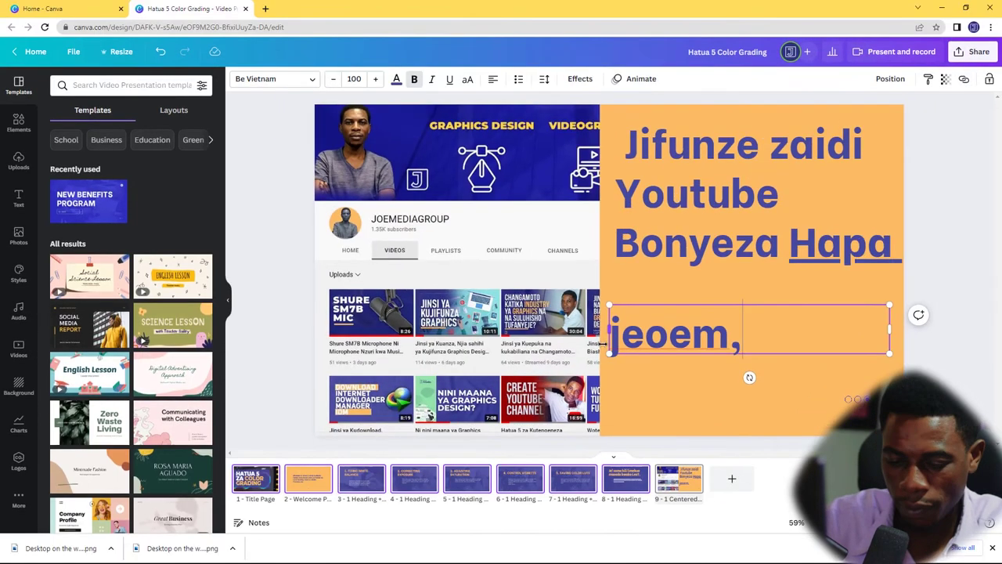
{"action": "key", "text": "BackSpace"}
{"action": "key", "text": "BackSpace"}
{"action": "key", "text": "BackSpace"}
{"action": "key", "text": "BackSpace"}
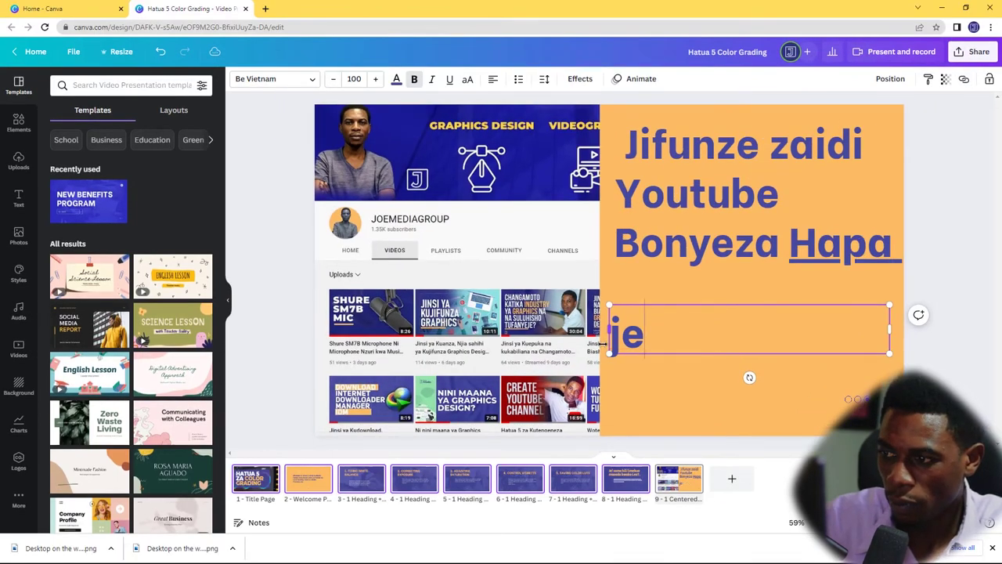
{"action": "key", "text": "BackSpace"}
{"action": "type", "text": "oemedia"}
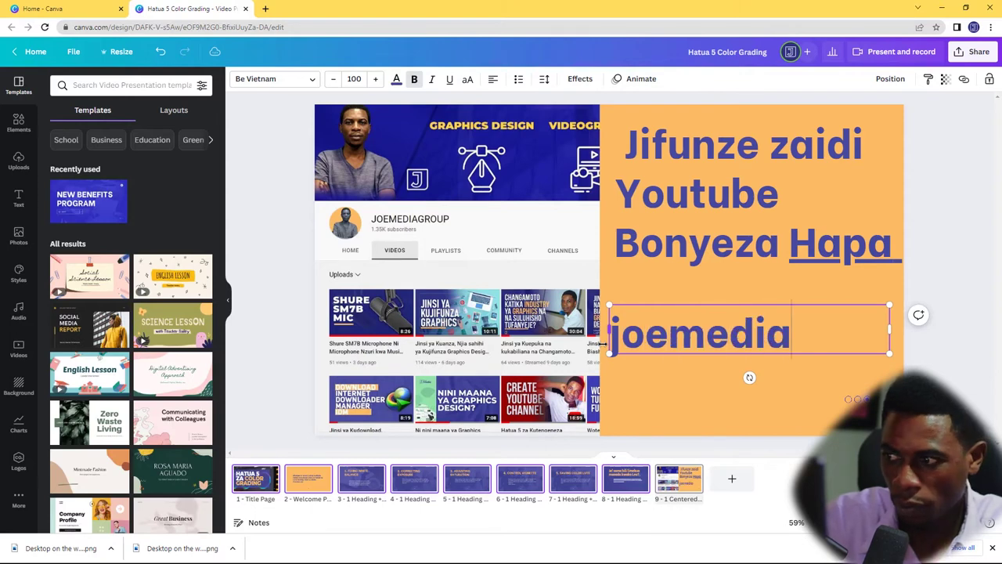
{"action": "type", "text": "dgr"}
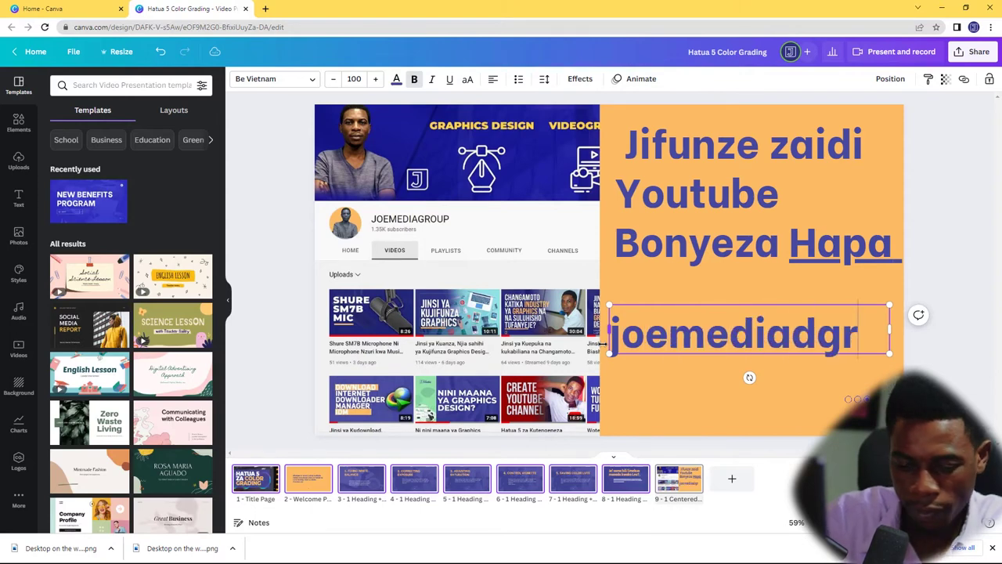
{"action": "type", "text": "ou[p"}
{"action": "key", "text": "BackSpace"}
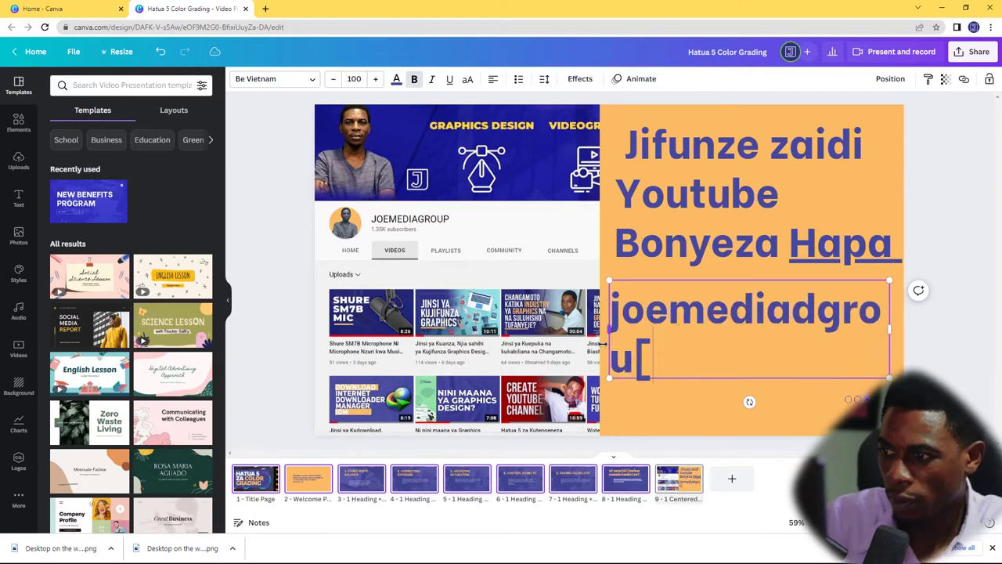
{"action": "key", "text": "BackSpace"}
{"action": "type", "text": "p"}
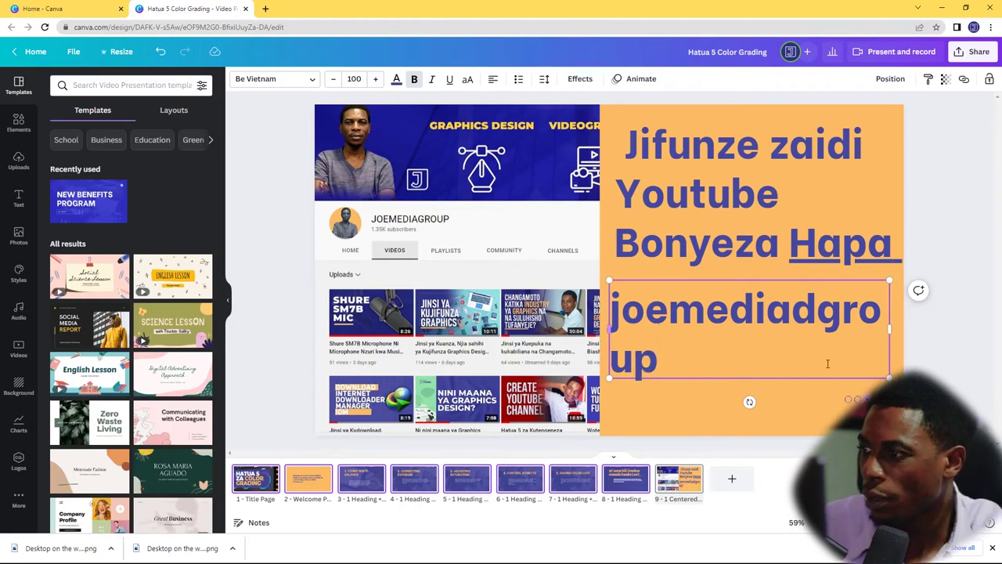
Step: Shrink the name to font size 82 so it fits one line, and delete the stray 'd'
{"action": "left_click", "coordinate": [332, 81]}
{"action": "left_click", "coordinate": [332, 80]}
{"action": "left_click", "coordinate": [333, 81]}
{"action": "left_click", "coordinate": [334, 81]}
{"action": "left_click", "coordinate": [335, 81]}
{"action": "left_click", "coordinate": [336, 81]}
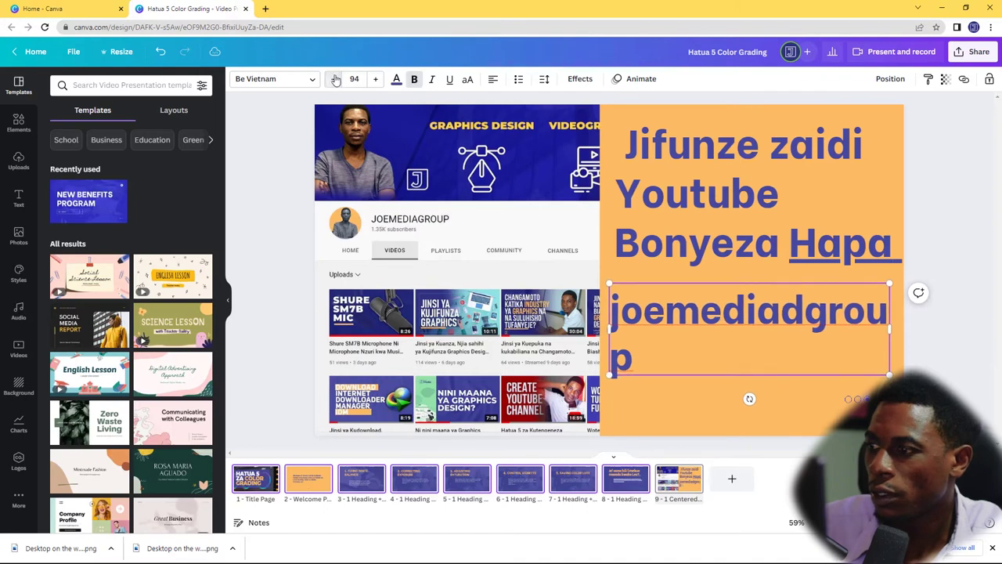
{"action": "left_click", "coordinate": [334, 79]}
{"action": "left_click", "coordinate": [334, 79]}
{"action": "left_click", "coordinate": [334, 79]}
{"action": "left_click", "coordinate": [335, 79]}
{"action": "left_click", "coordinate": [334, 79]}
{"action": "left_click", "coordinate": [334, 79]}
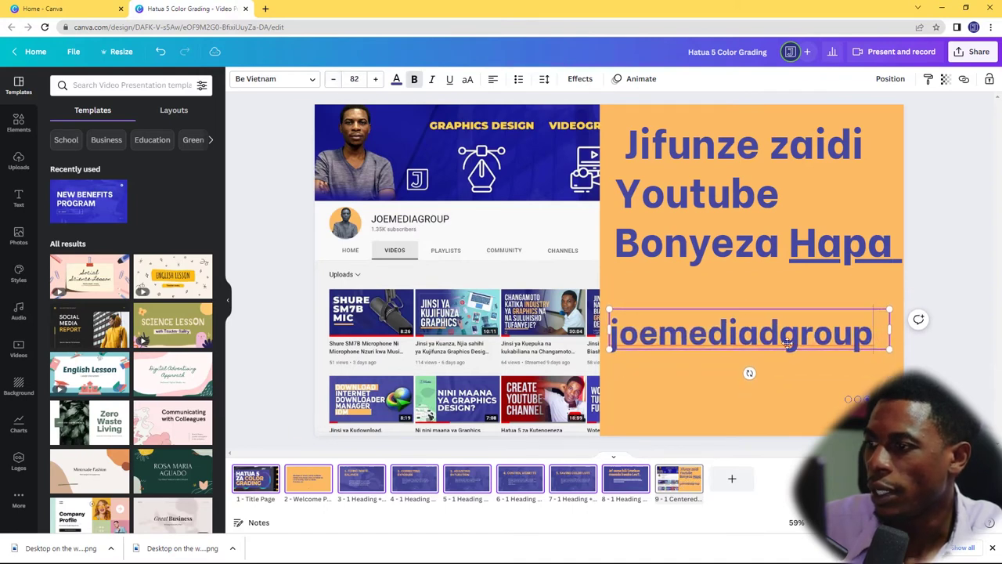
{"action": "left_click", "coordinate": [759, 332]}
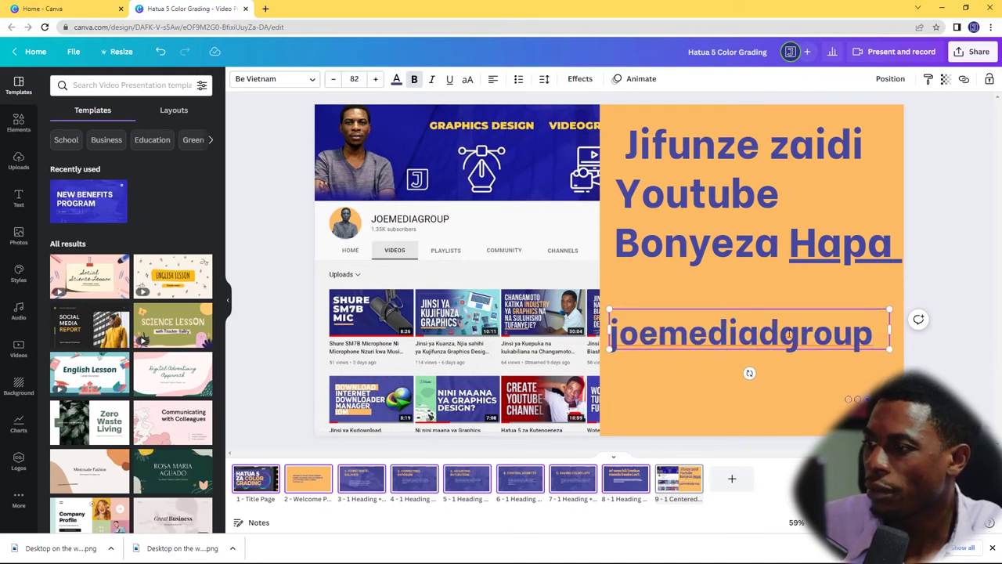
{"action": "key", "text": "BackSpace"}
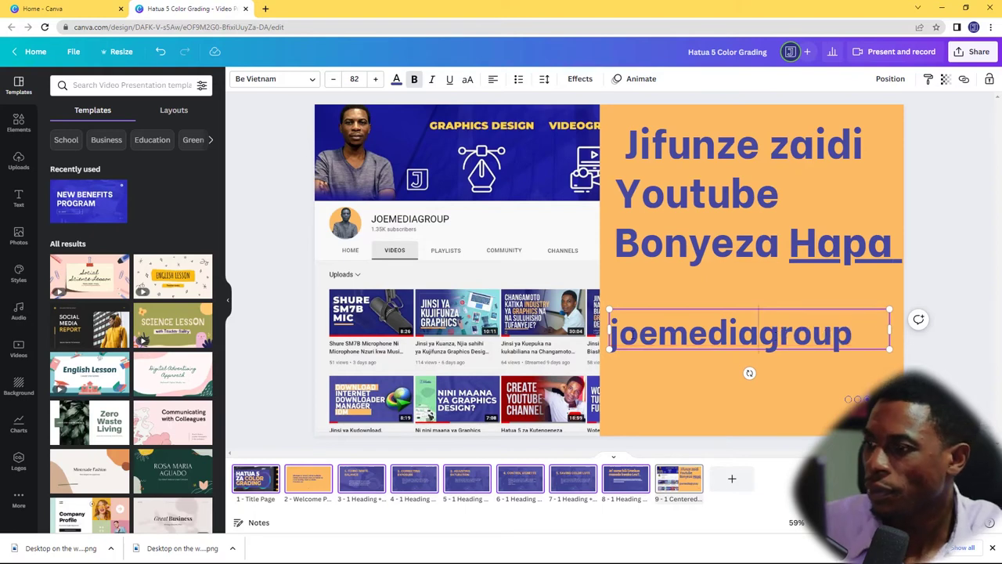
{"action": "left_click", "coordinate": [675, 398]}
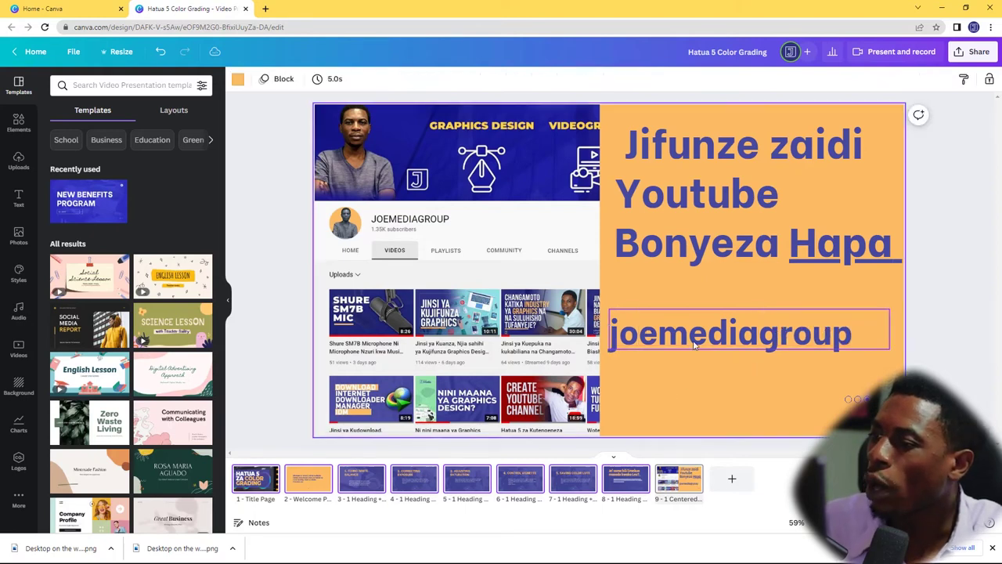
{"action": "left_click", "coordinate": [696, 343]}
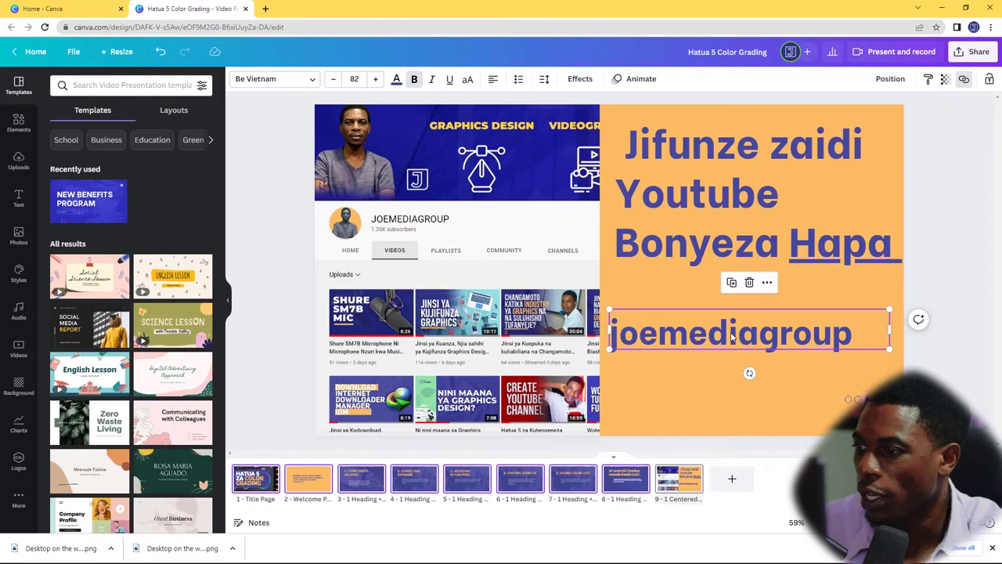
{"action": "left_click", "coordinate": [732, 337]}
{"action": "double_click", "coordinate": [731, 335]}
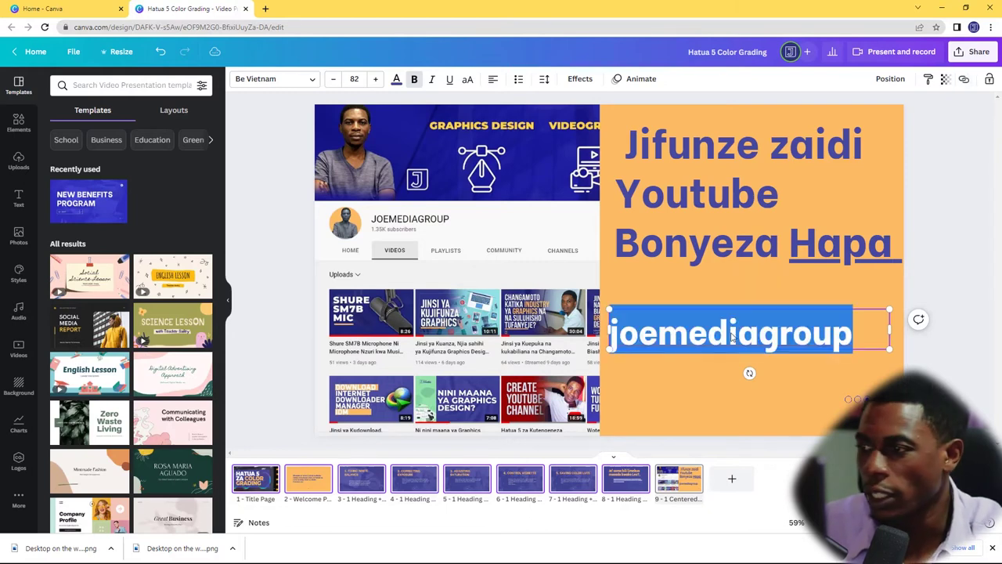
{"action": "left_click", "coordinate": [965, 80]}
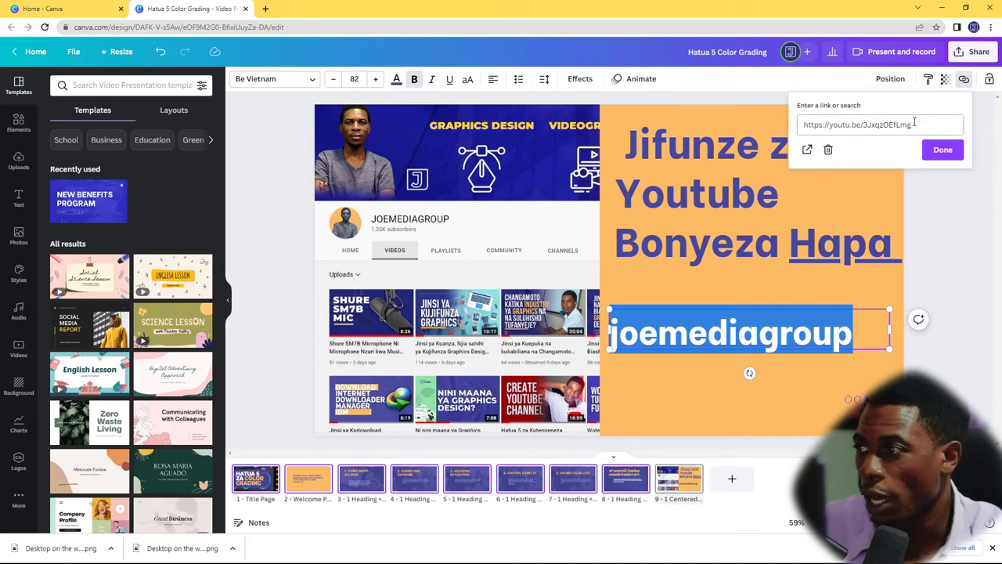
{"action": "left_click", "coordinate": [922, 126]}
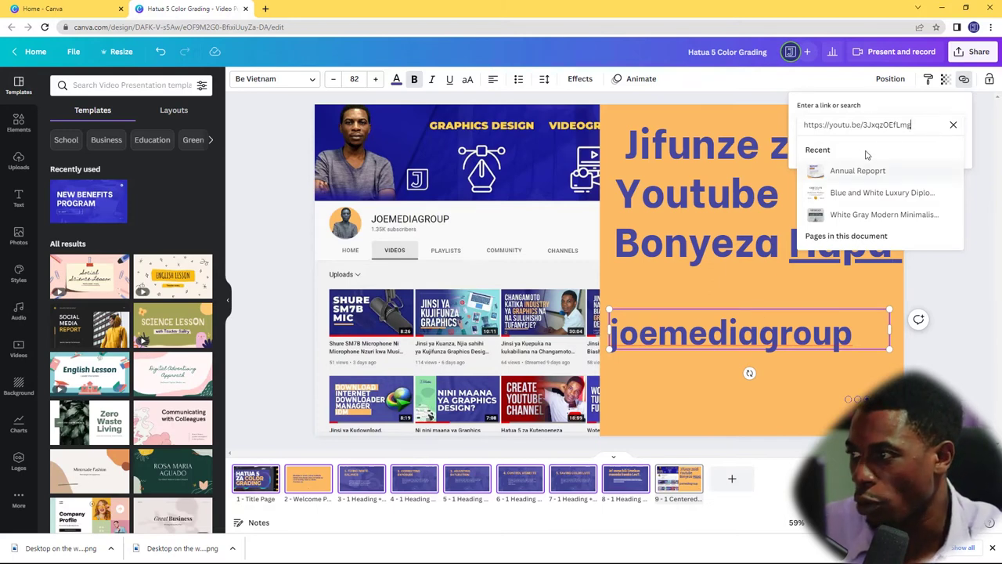
{"action": "key", "text": "Return"}
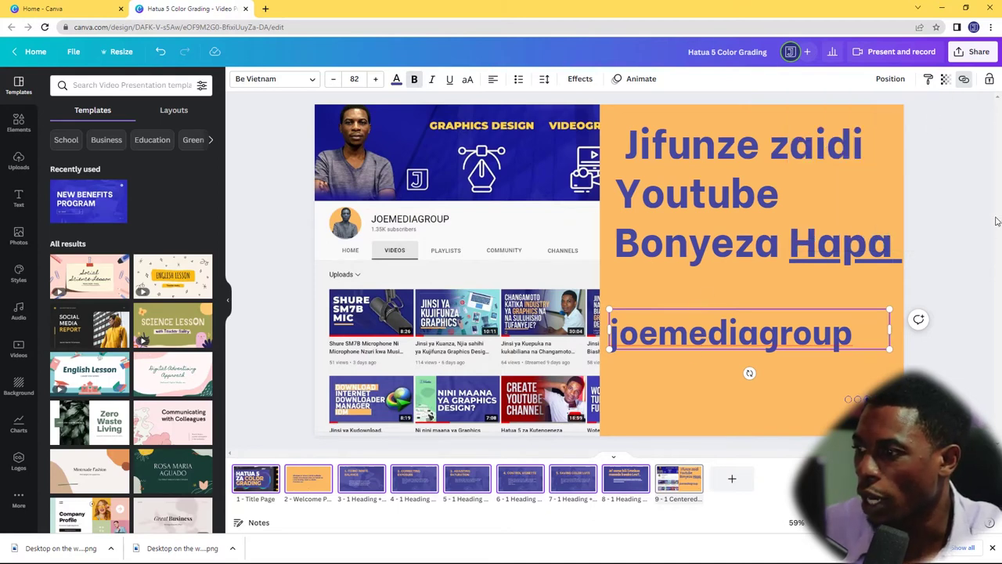
{"action": "left_click", "coordinate": [857, 258]}
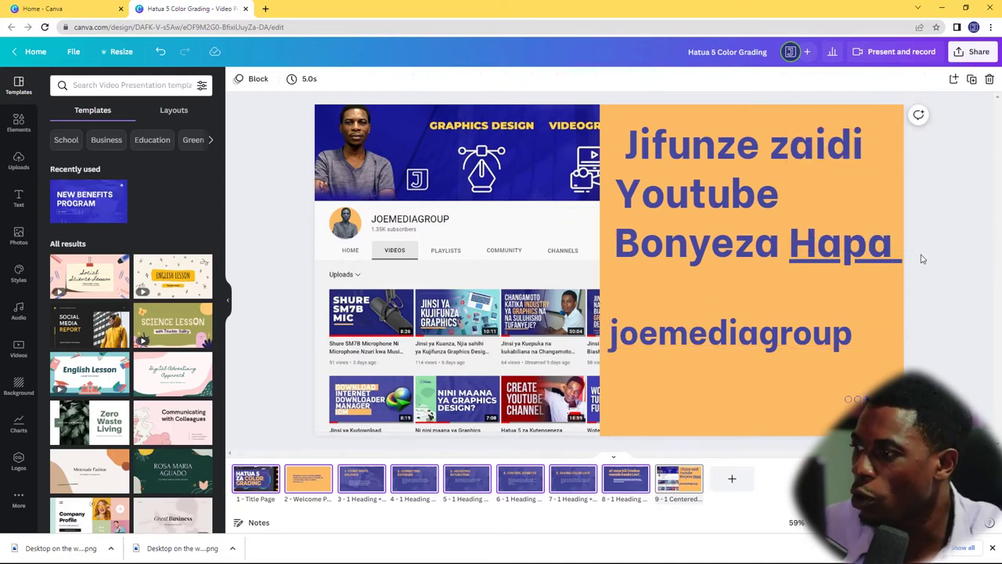
{"action": "left_click", "coordinate": [722, 337]}
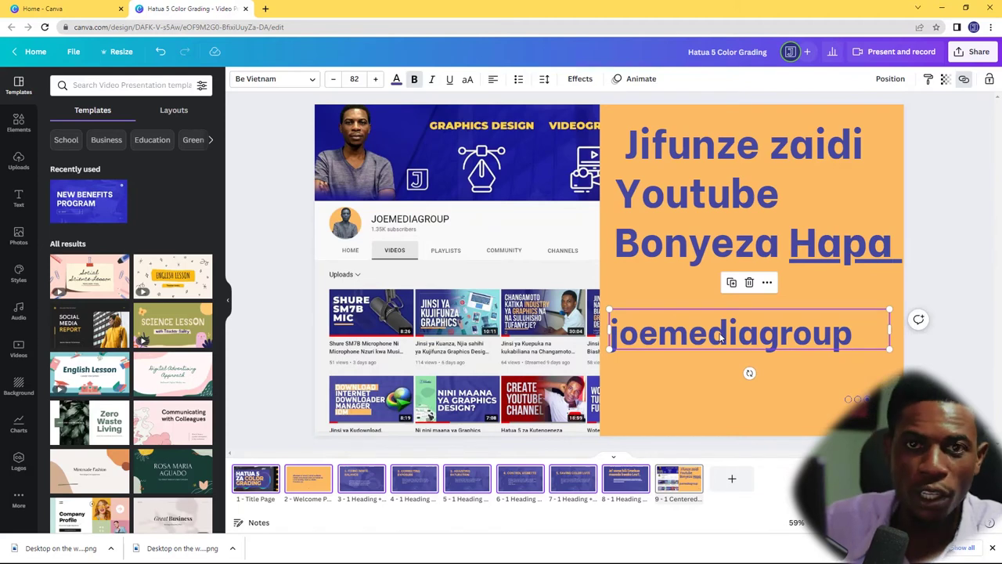
Step: Open Hatua 5 Color Grading (1).pdf from the Mambo 5 ya kuvutia Canva Design folder in Adobe Reader
{"action": "left_click", "coordinate": [191, 552]}
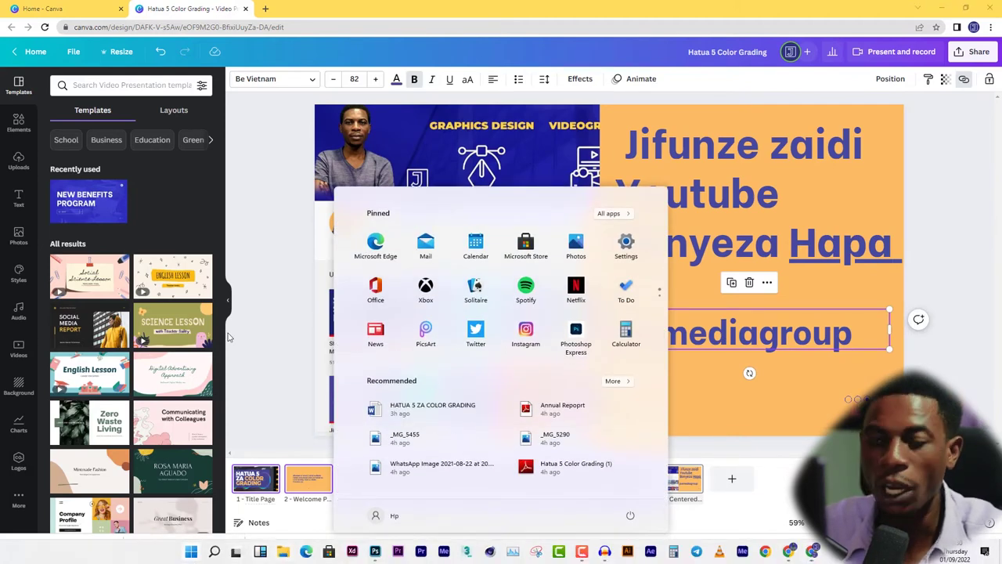
{"action": "left_click", "coordinate": [233, 291]}
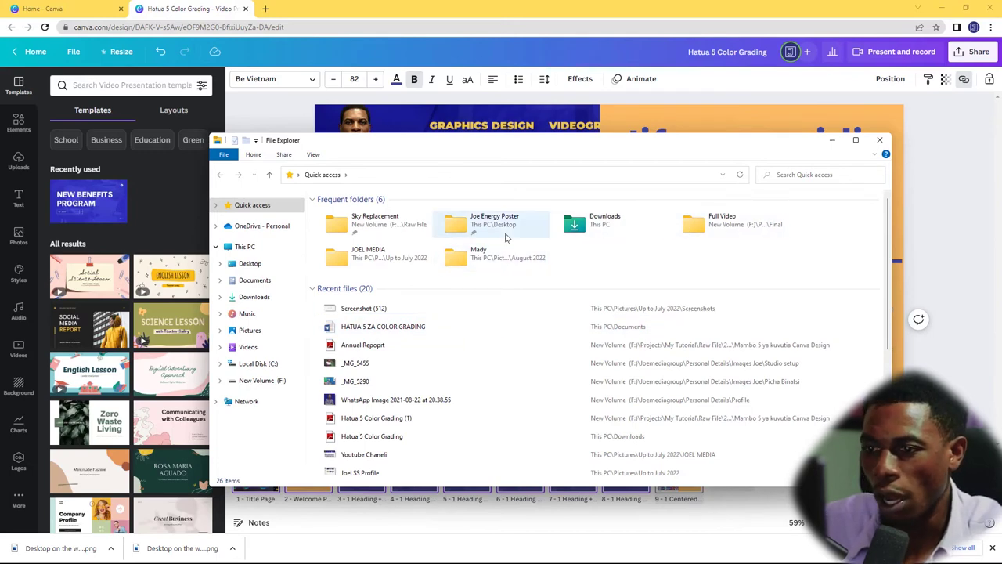
{"action": "left_click", "coordinate": [378, 348]}
{"action": "right_click", "coordinate": [378, 348]}
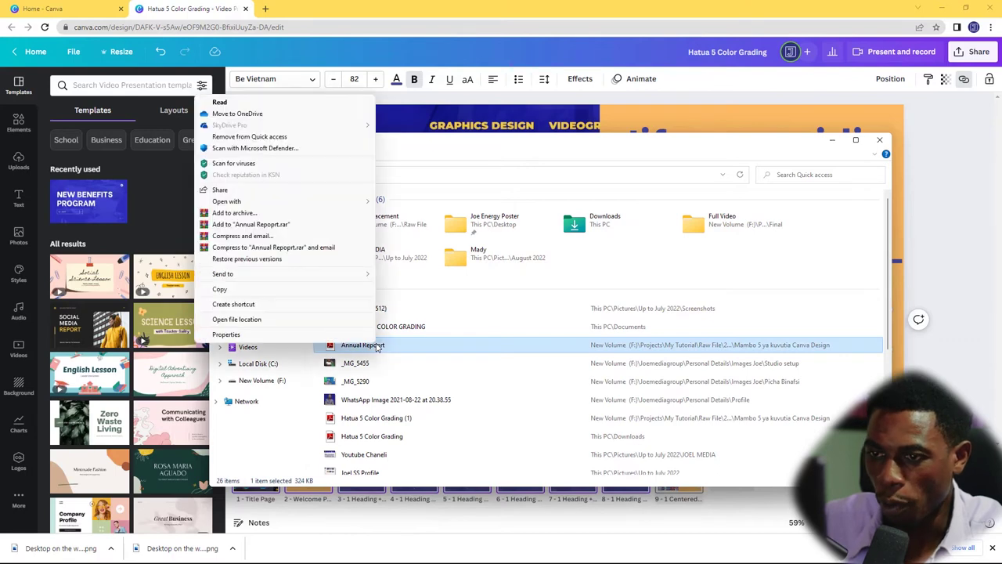
{"action": "left_click", "coordinate": [237, 319]}
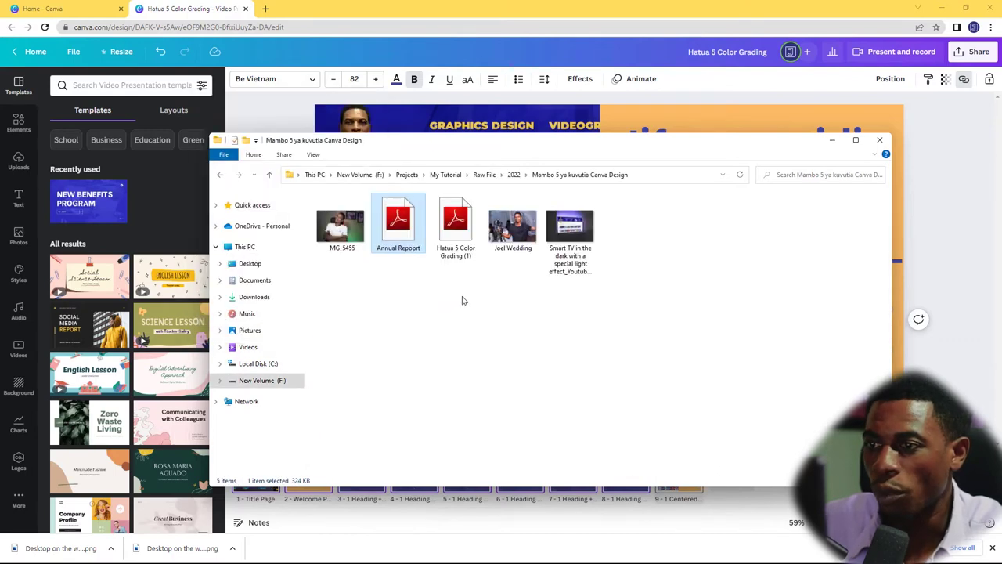
{"action": "left_click", "coordinate": [461, 227]}
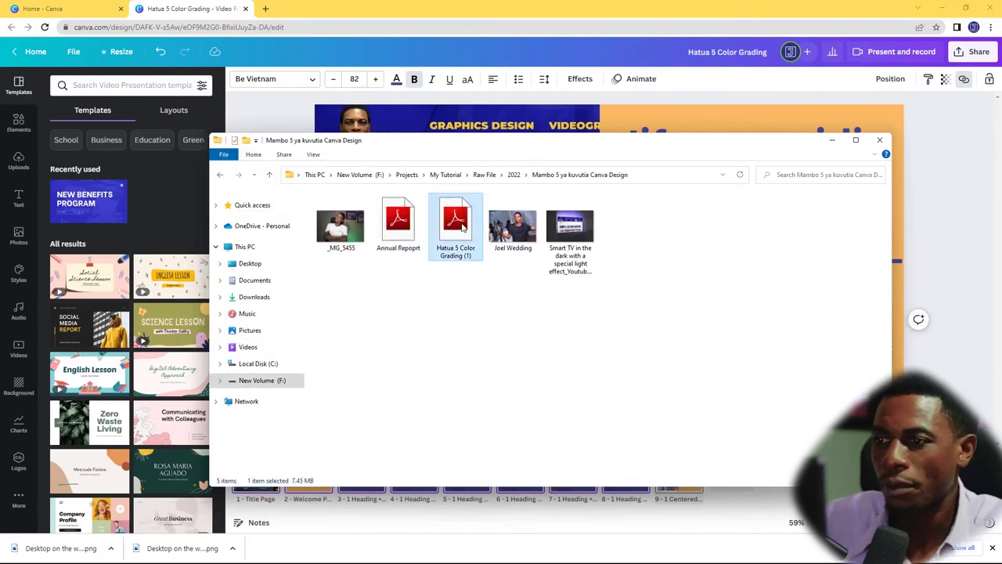
{"action": "double_click", "coordinate": [462, 226]}
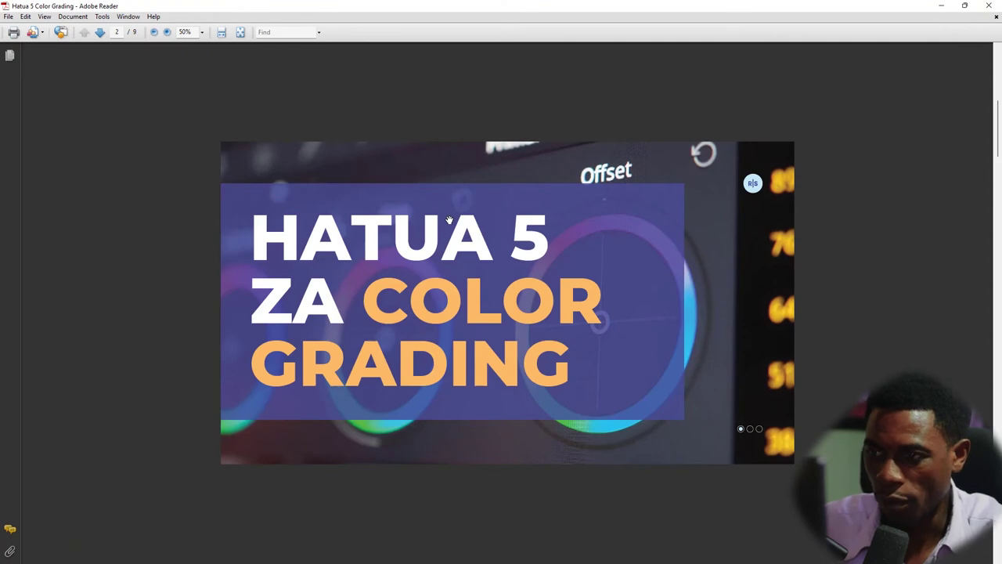
Step: Page to the last slide and follow its 'Bonyeza Hapa' YouTube link
{"action": "key", "text": "Right"}
{"action": "key", "text": "Right"}
{"action": "key", "text": "Right"}
{"action": "key", "text": "Right"}
{"action": "key", "text": "Right"}
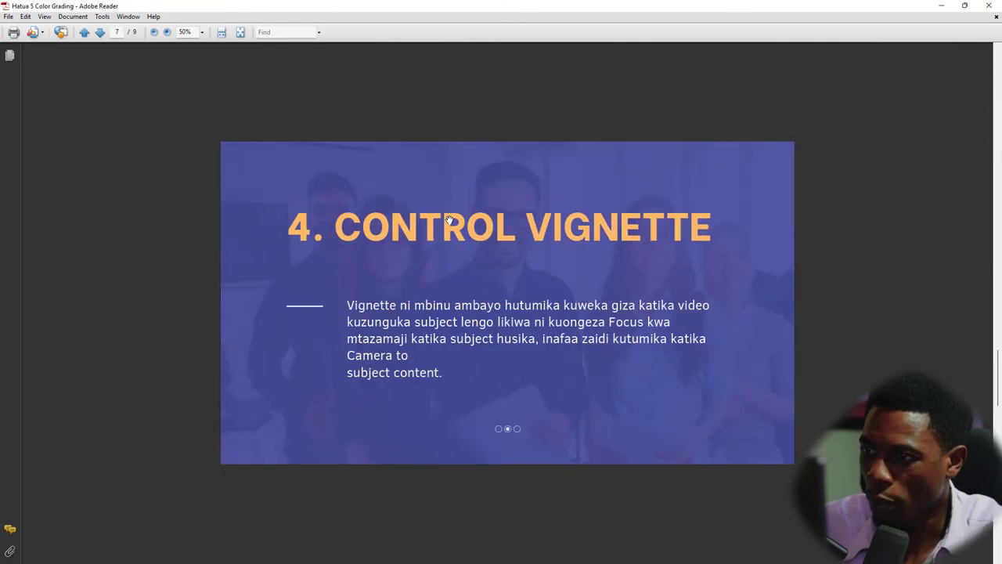
{"action": "key", "text": "Right"}
{"action": "key", "text": "Right"}
{"action": "key", "text": "Right"}
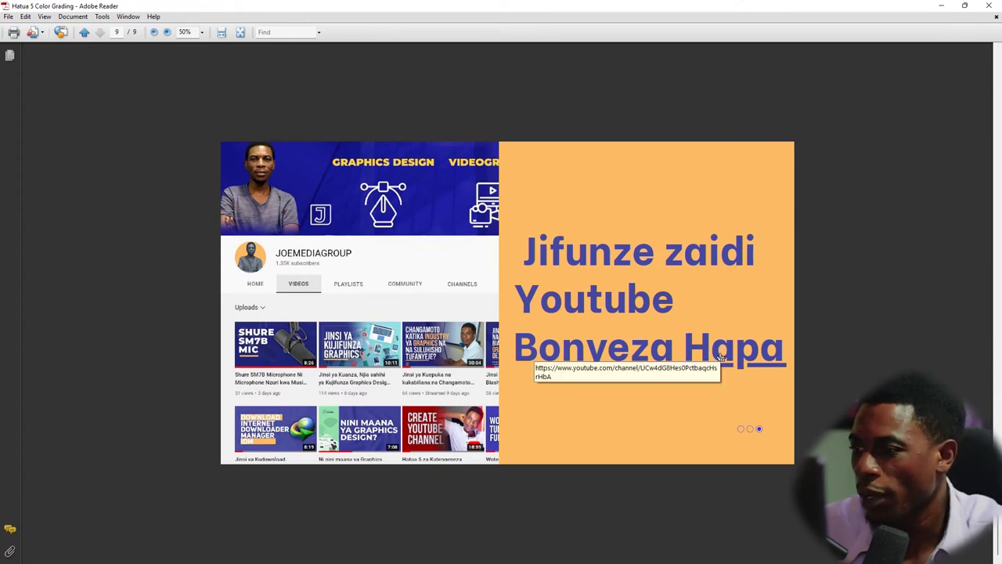
{"action": "left_click", "coordinate": [721, 356]}
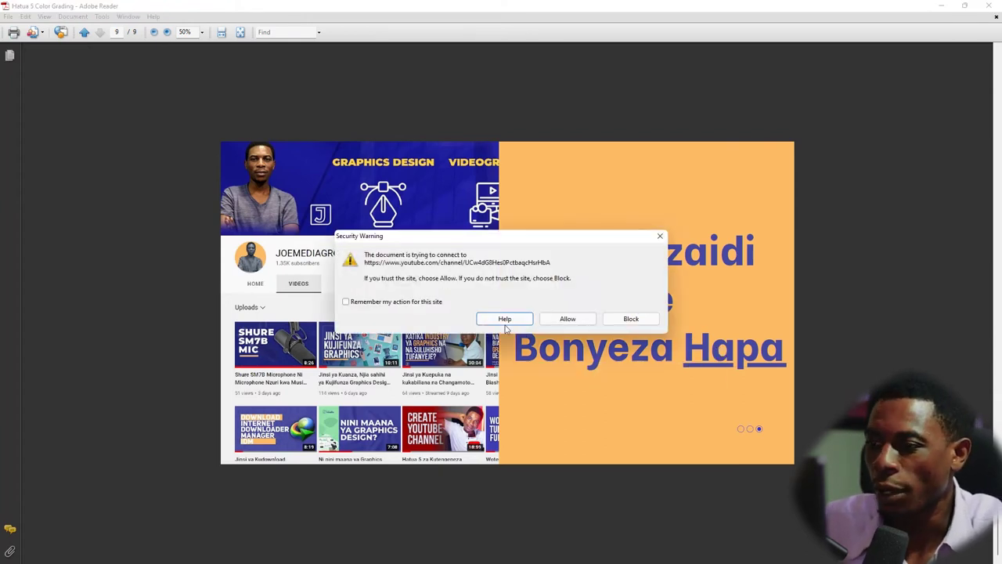
Step: Dismiss the Adobe Reader security warning about the YouTube link
{"action": "left_click", "coordinate": [568, 318]}
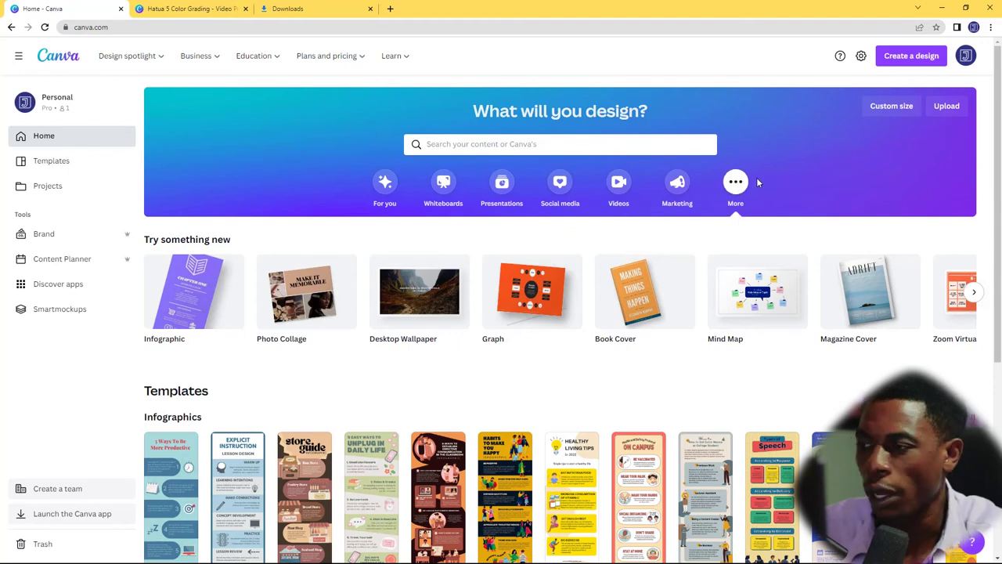
Step: Upload the Hatua 5 Color Grading (1) PDF from the computer into Canva
{"action": "left_click", "coordinate": [947, 110]}
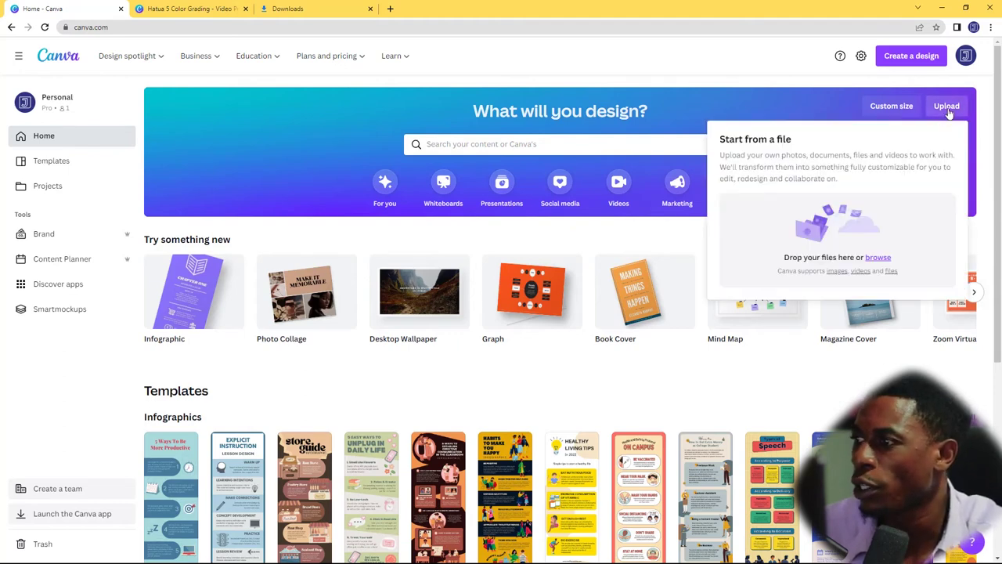
{"action": "left_click", "coordinate": [881, 259]}
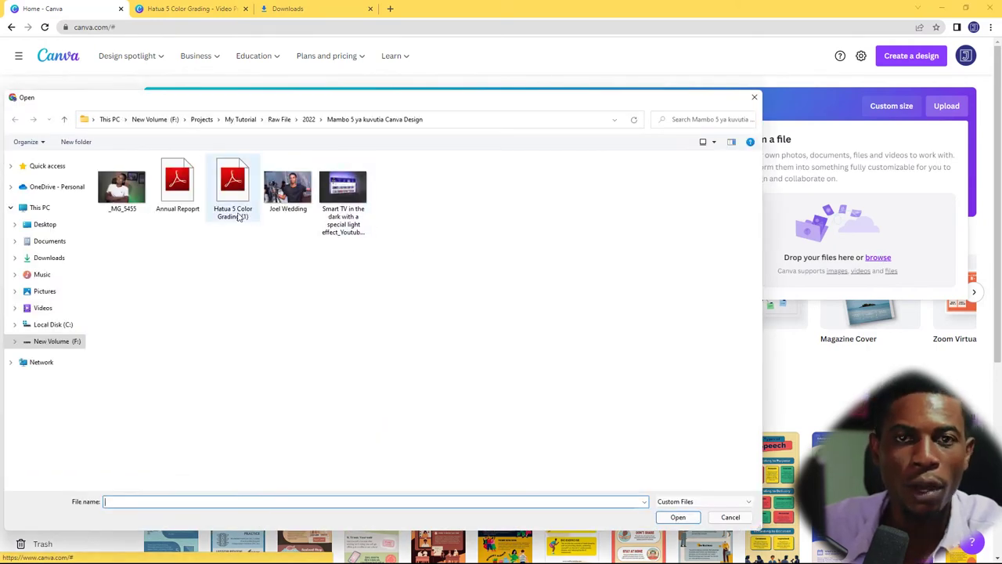
{"action": "left_click", "coordinate": [239, 192]}
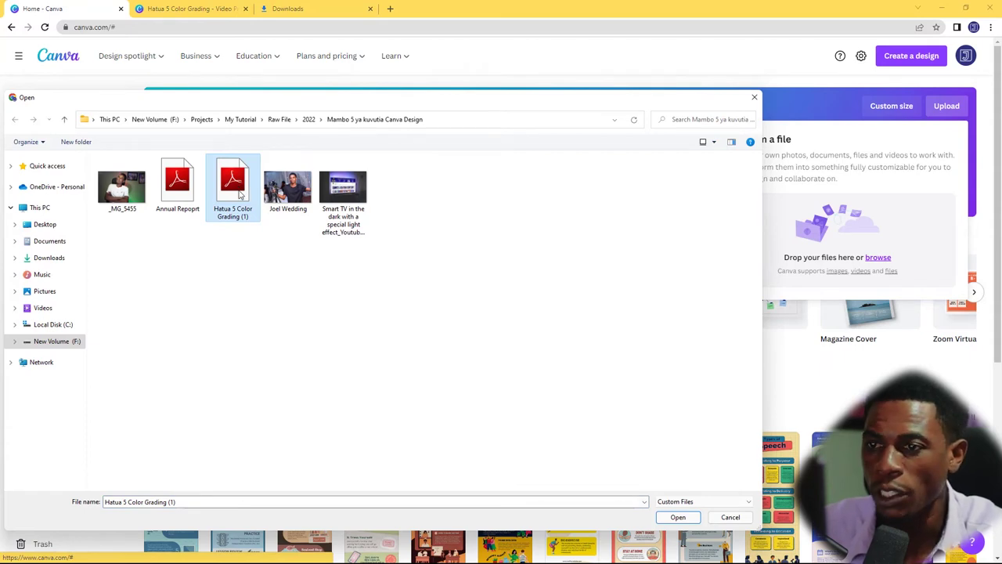
{"action": "double_click", "coordinate": [240, 194]}
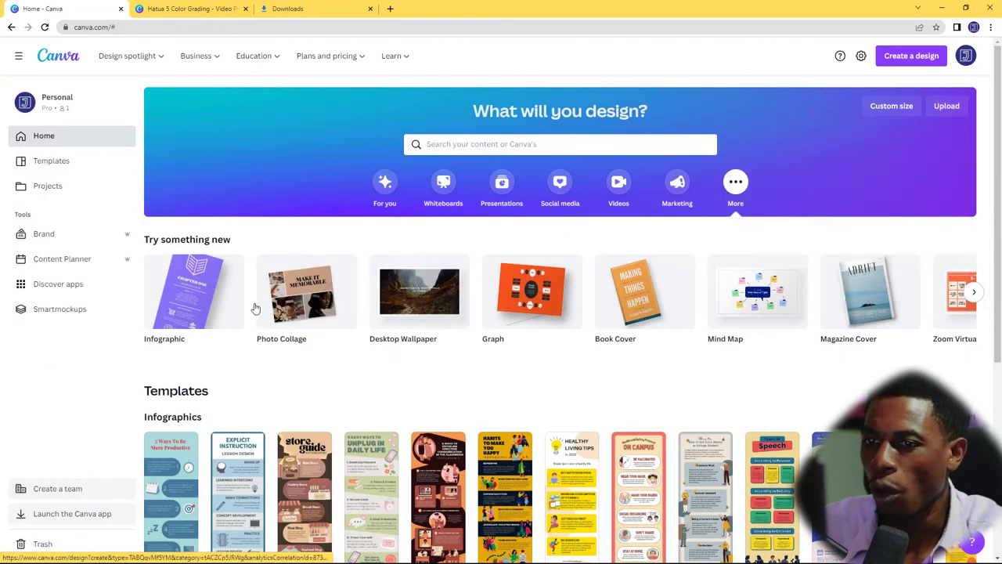
{"action": "mouse_move", "coordinate": [994, 215]}
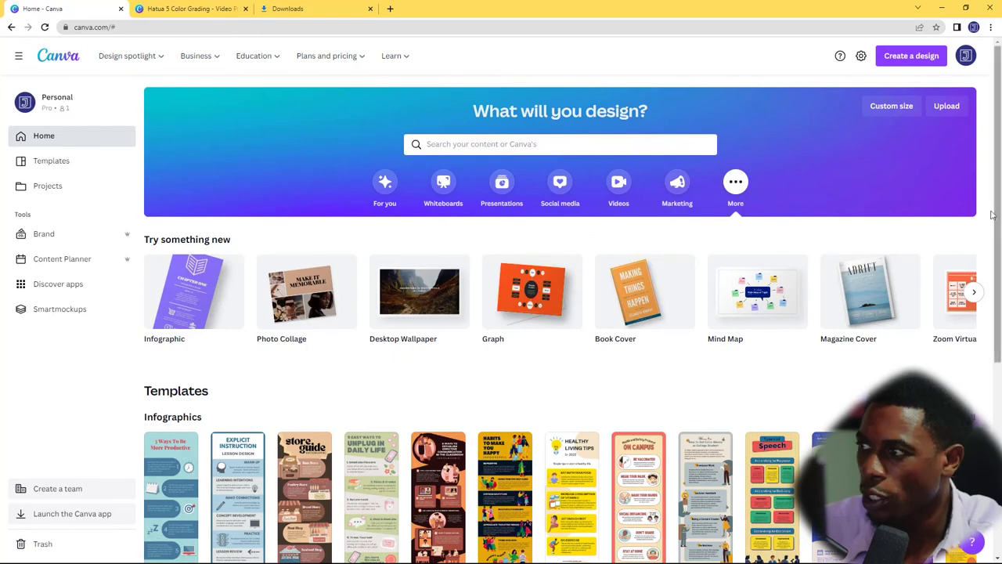
Step: Go to the Projects page to find the newly uploaded design under Recent
{"action": "scroll", "coordinate": [1000, 190], "scroll_direction": "down", "scroll_amount": 4}
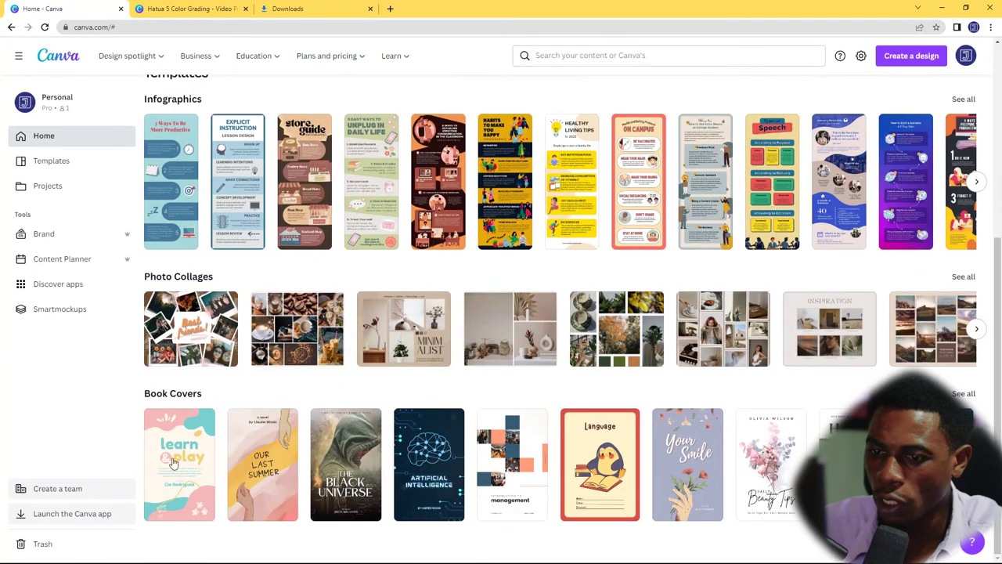
{"action": "scroll", "coordinate": [174, 463], "scroll_direction": "up", "scroll_amount": 2}
{"action": "scroll", "coordinate": [118, 352], "scroll_direction": "up", "scroll_amount": 2}
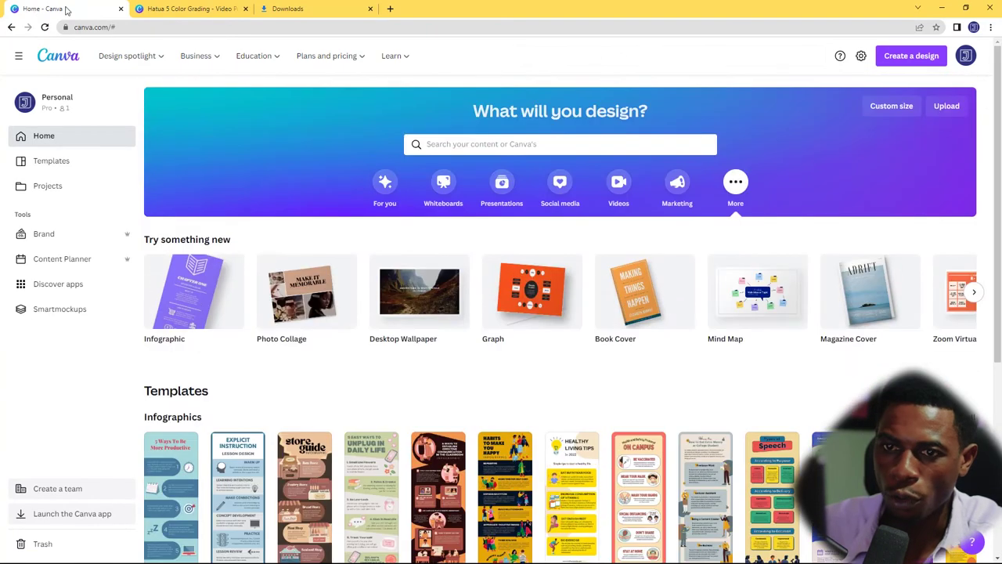
{"action": "left_click", "coordinate": [42, 194]}
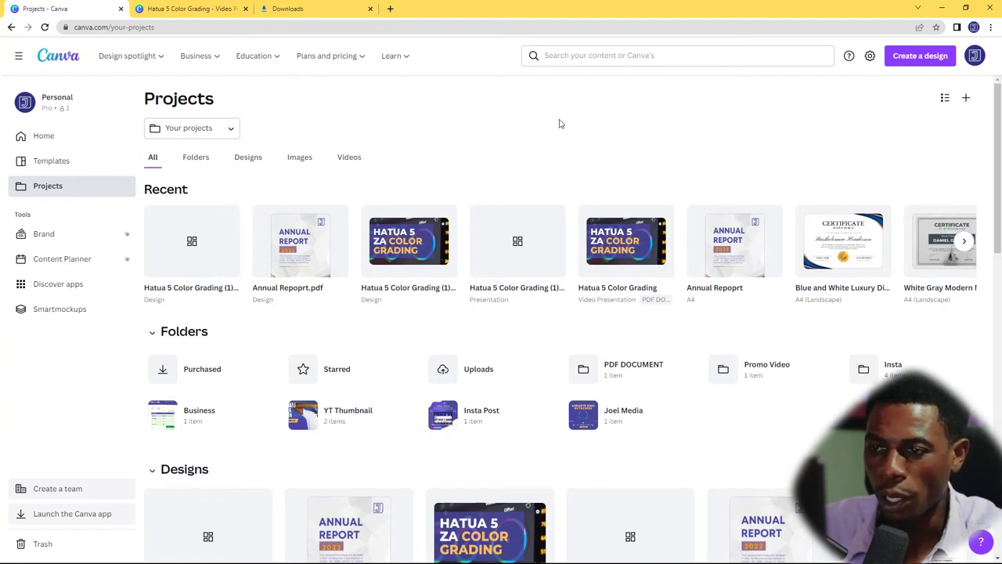
Step: Open the imported Hatua 5 design and delete the final G of the title GRADING
{"action": "left_click", "coordinate": [194, 260]}
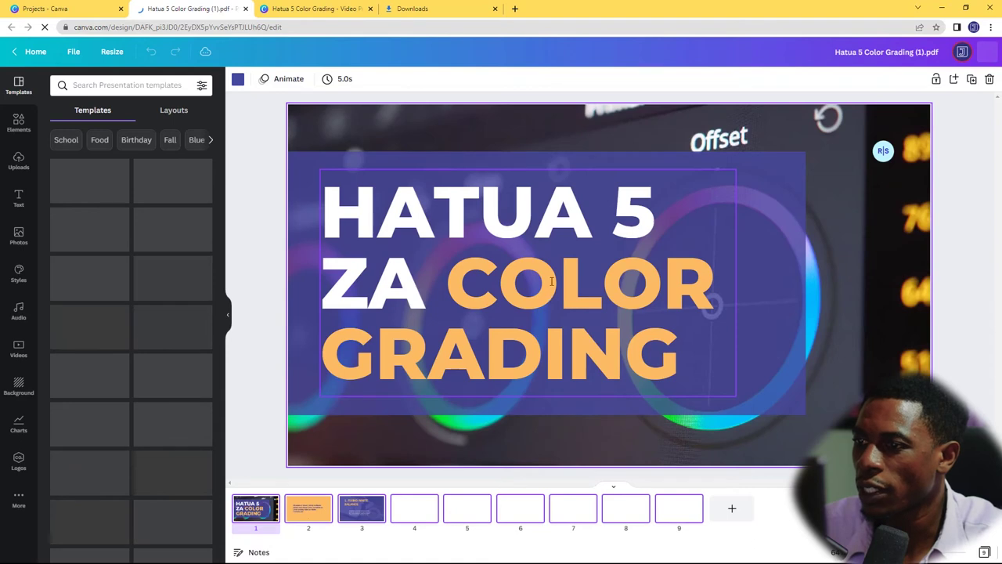
{"action": "left_click", "coordinate": [522, 217]}
{"action": "left_click", "coordinate": [505, 212]}
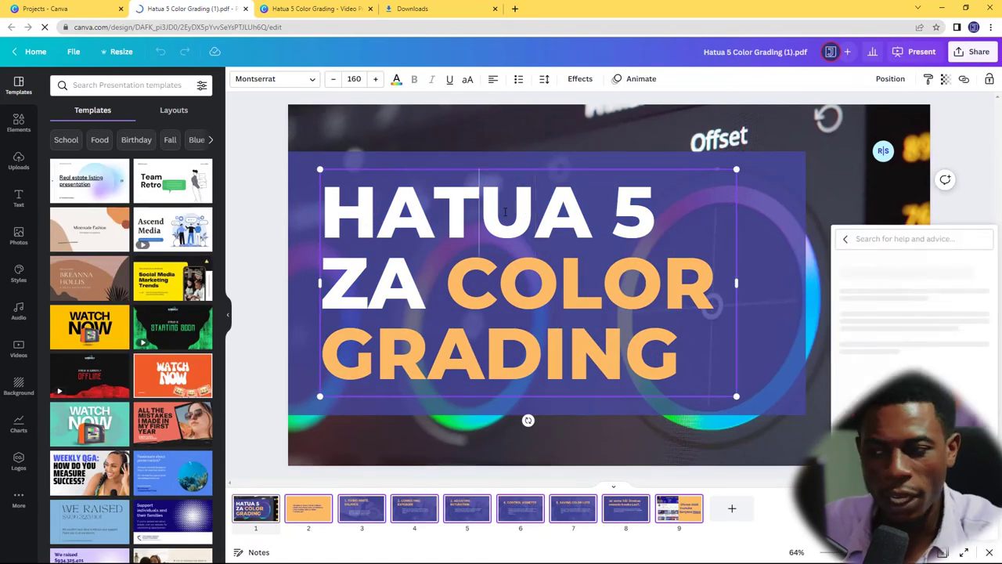
{"action": "key", "text": "ctrl+a"}
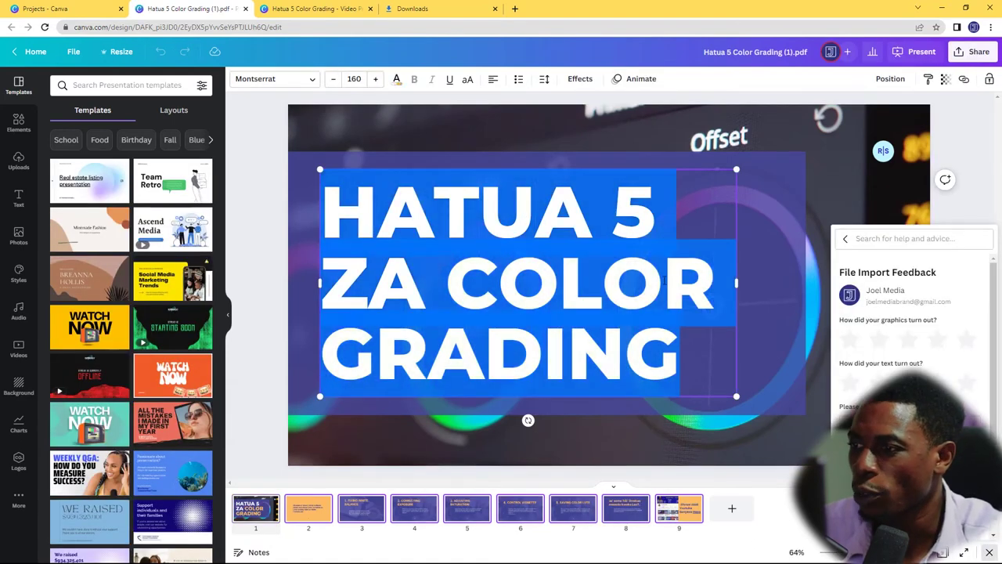
{"action": "left_click", "coordinate": [679, 360]}
{"action": "key", "text": "BackSpace"}
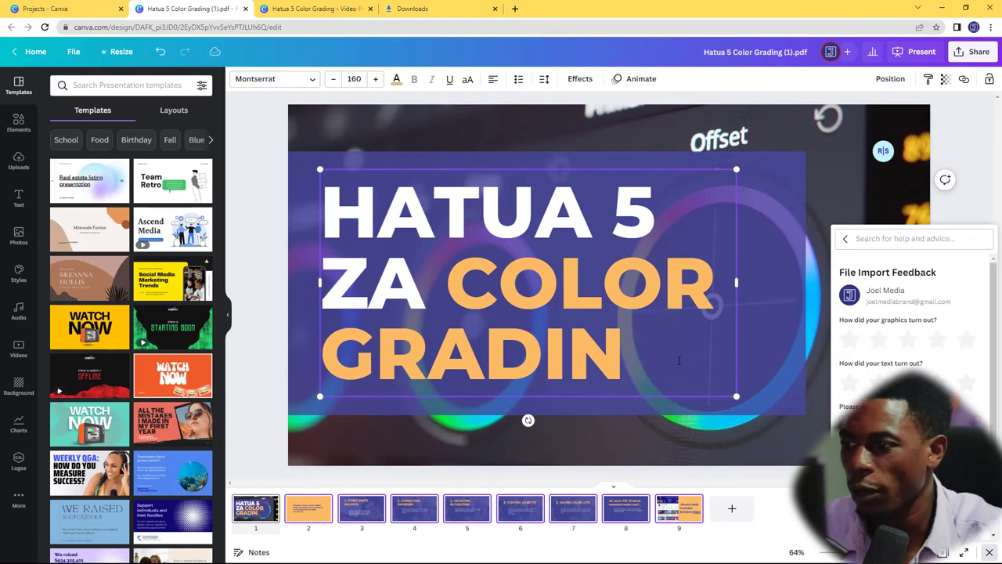
Step: Delete the small R|S badge from the title slide and close the import feedback panel
{"action": "left_click", "coordinate": [870, 185]}
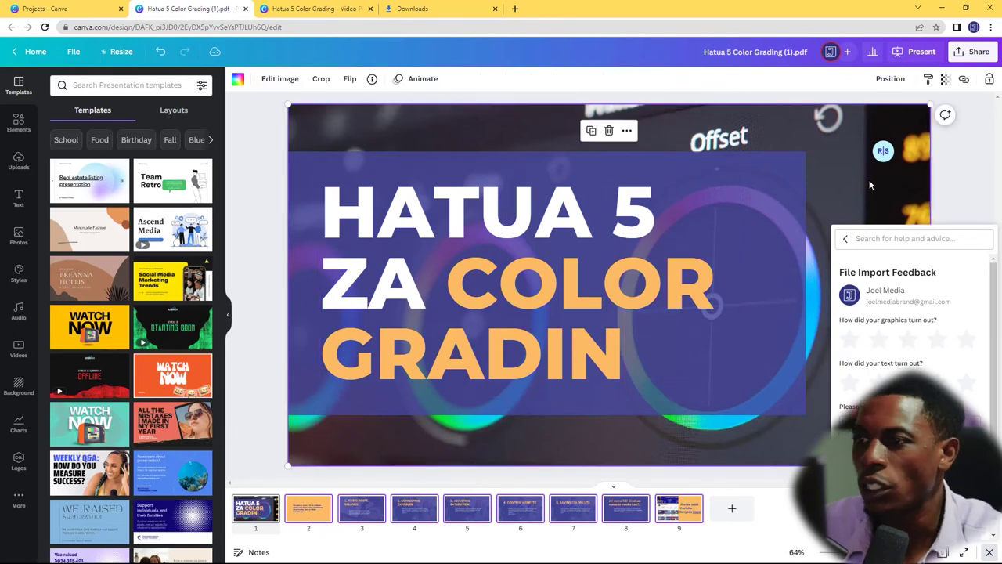
{"action": "left_click", "coordinate": [991, 182]}
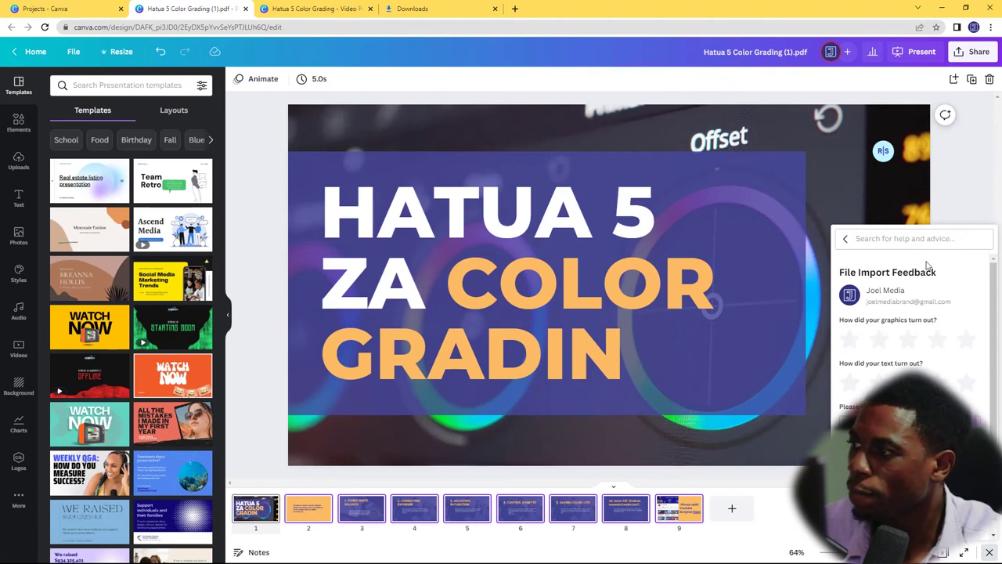
{"action": "left_click", "coordinate": [883, 151]}
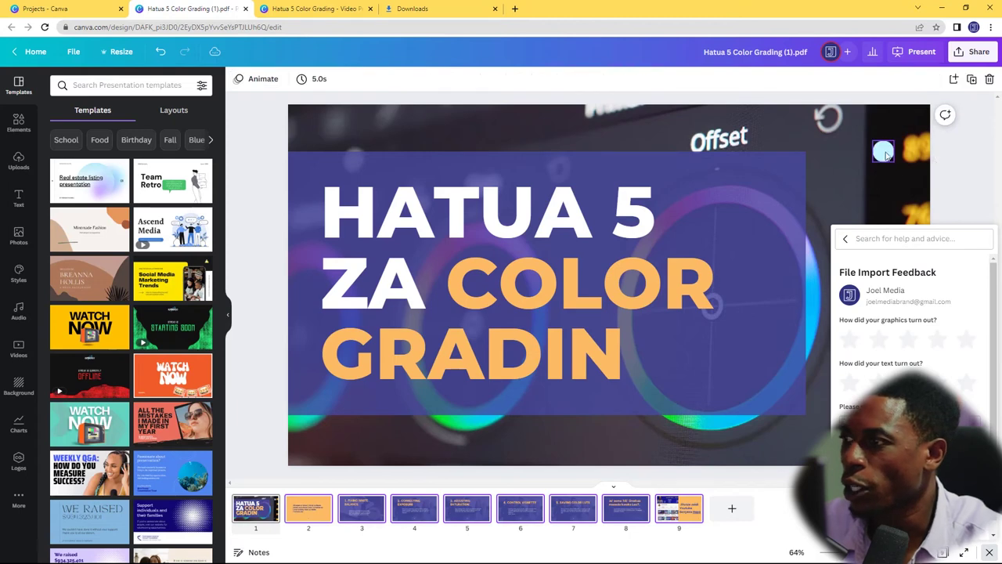
{"action": "left_click", "coordinate": [883, 151]}
{"action": "key", "text": "Delete"}
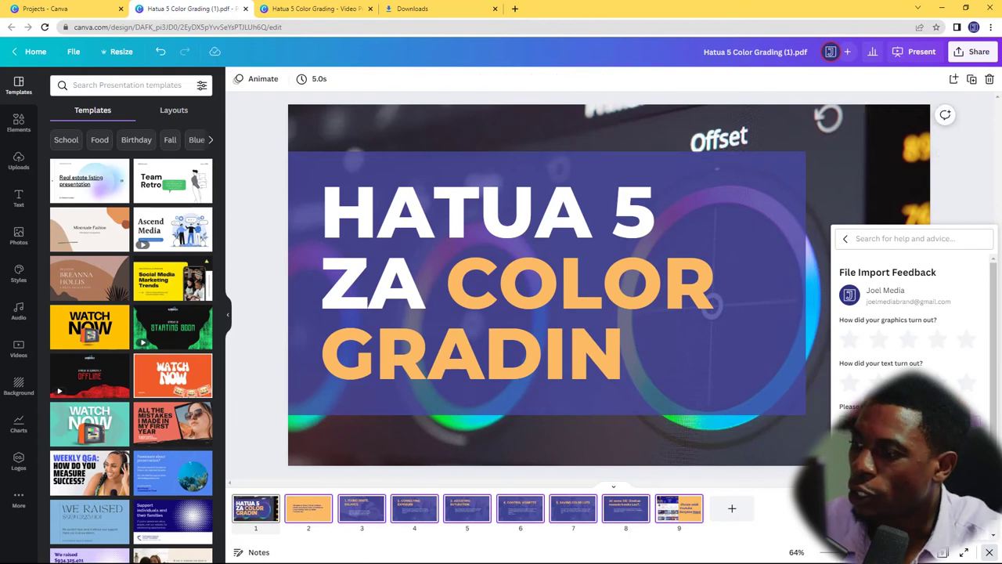
{"action": "left_click", "coordinate": [912, 336]}
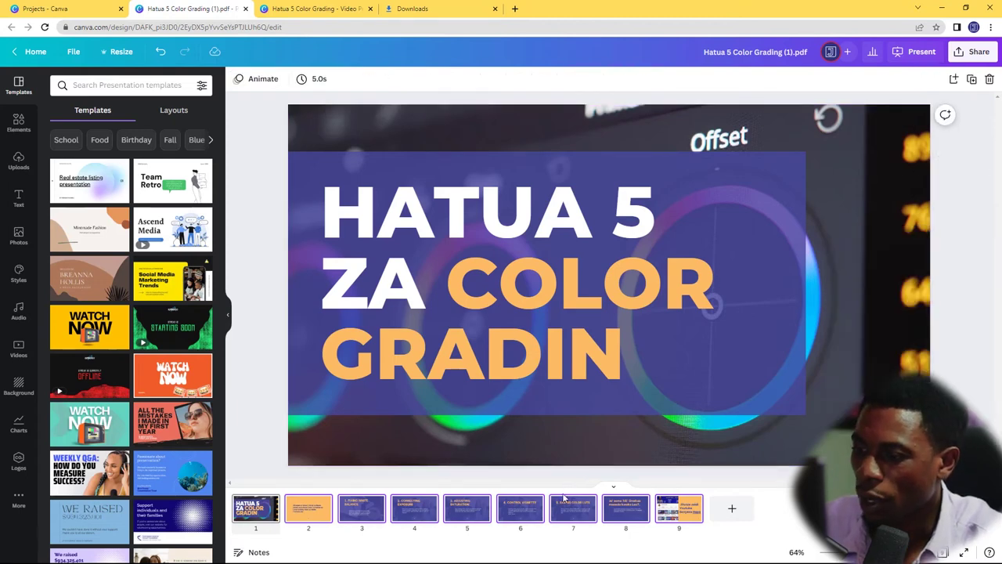
Step: Remove the YouTube channel screenshot from slide 9, the Jifunze zaidi Youtube slide
{"action": "left_click", "coordinate": [678, 509]}
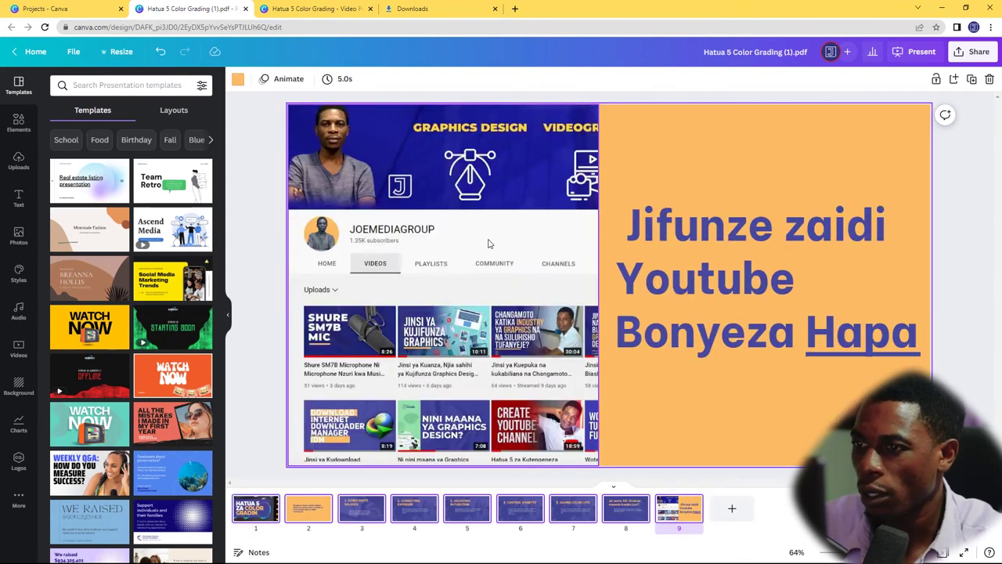
{"action": "left_click", "coordinate": [489, 244]}
{"action": "key", "text": "Delete"}
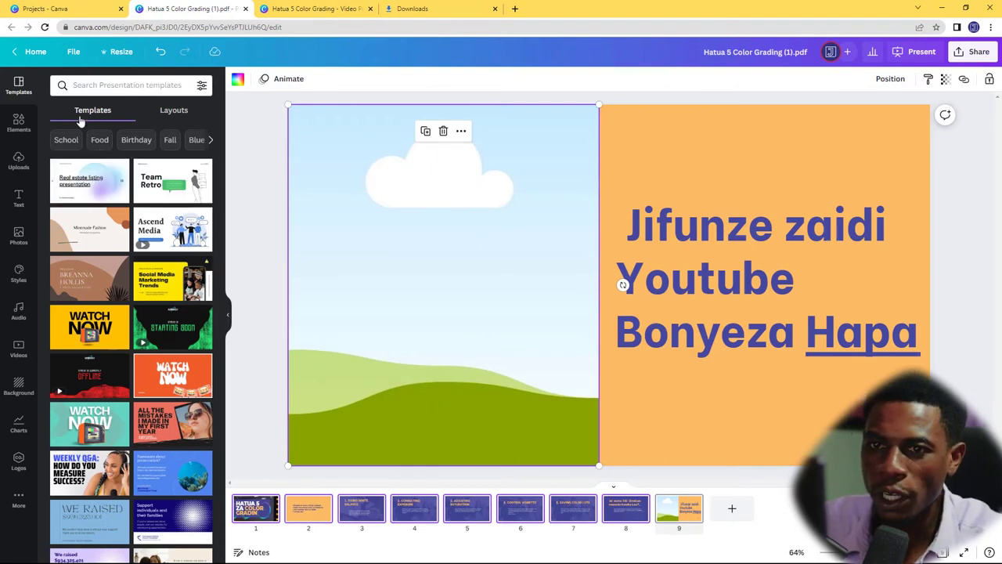
Step: Fill slide 9's left photo frame with the uploaded Canva Design screenshot
{"action": "left_click", "coordinate": [19, 160]}
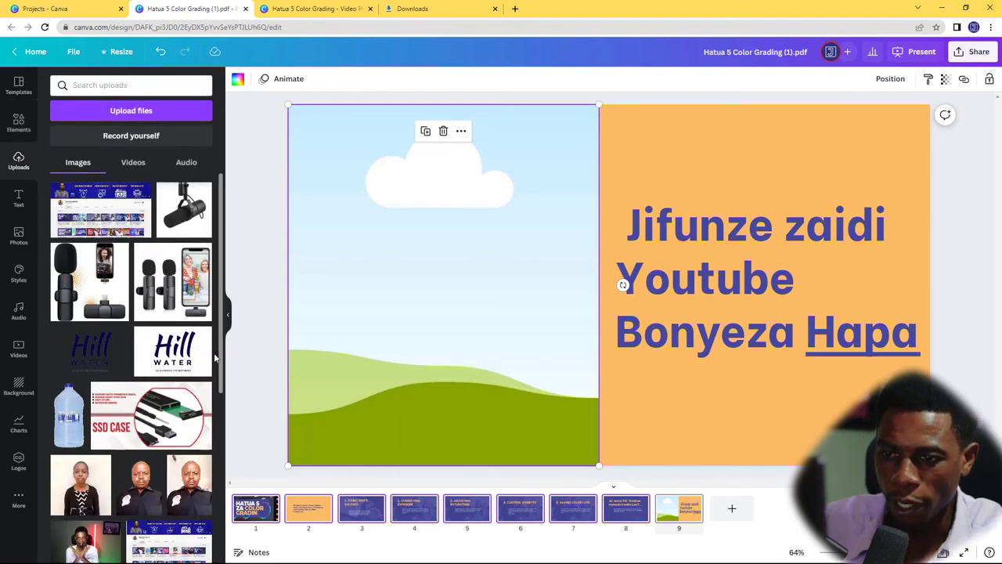
{"action": "left_click_drag", "start_coordinate": [221, 354], "coordinate": [239, 458]}
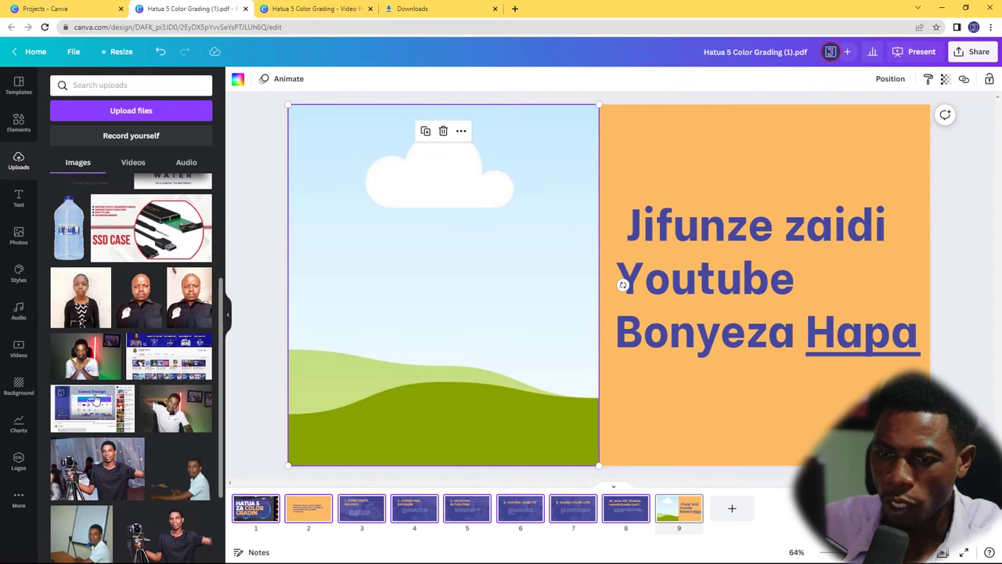
{"action": "left_click", "coordinate": [92, 403]}
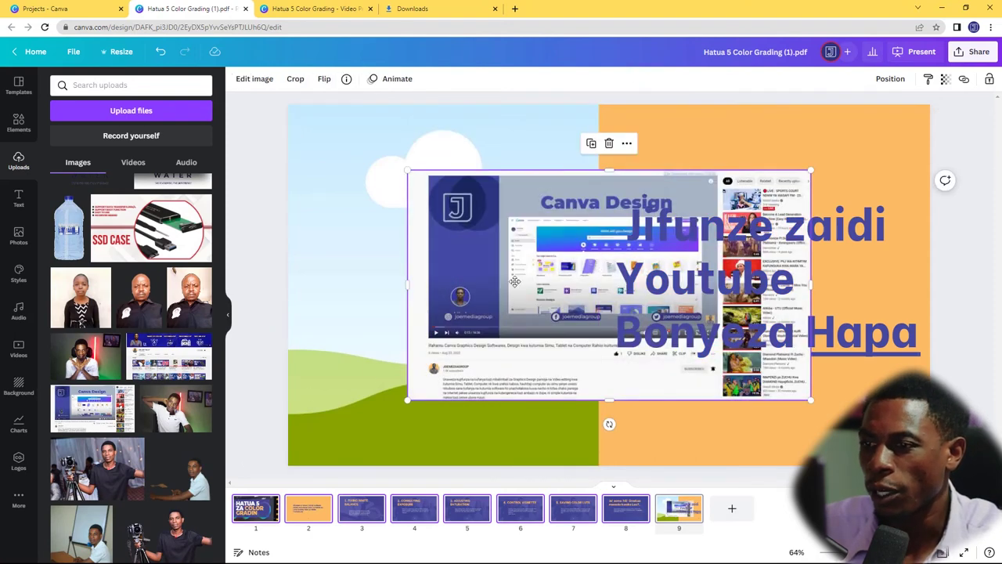
{"action": "left_click_drag", "start_coordinate": [515, 281], "coordinate": [452, 197]}
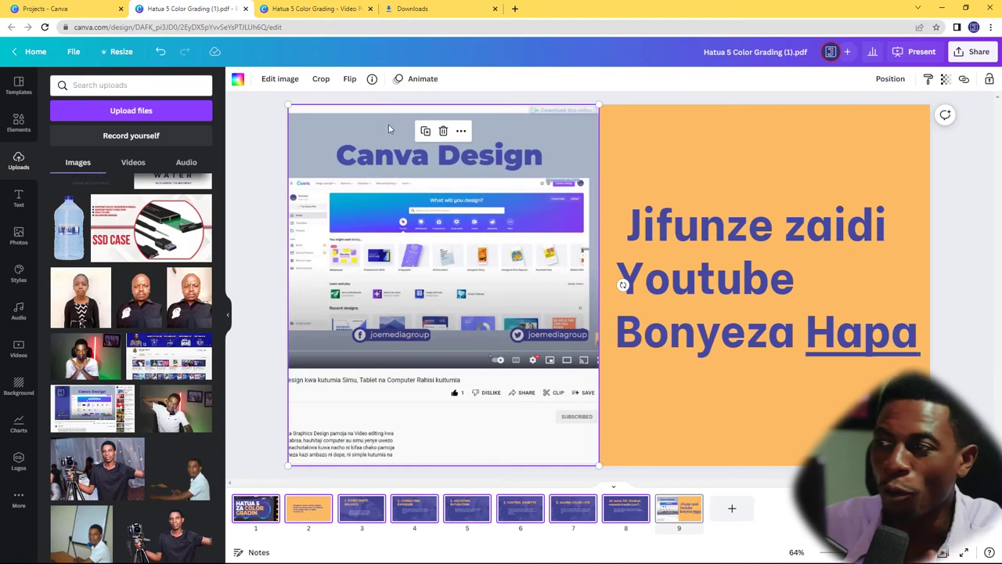
{"action": "left_click", "coordinate": [870, 113]}
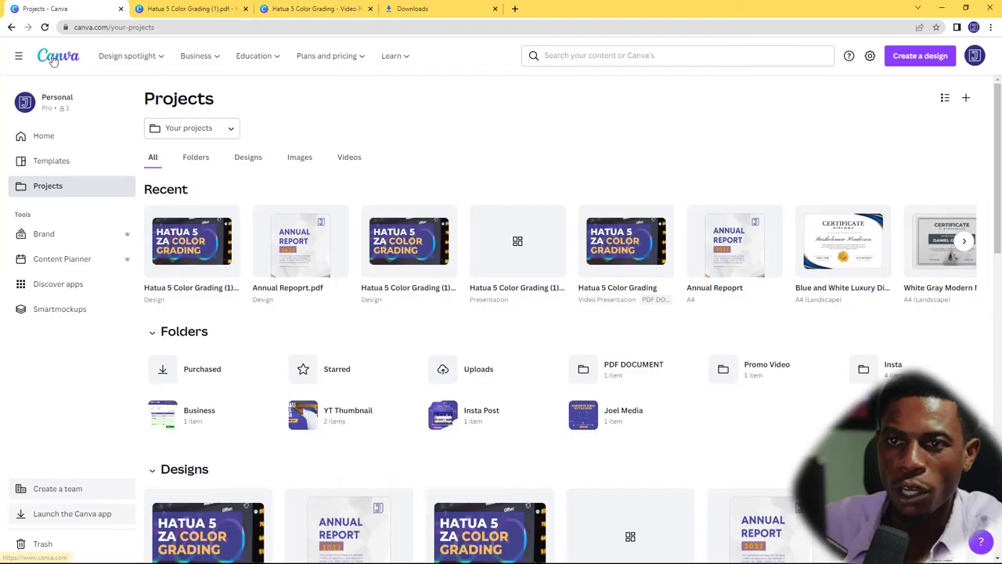
Step: Upload the photos _MG_5455 and Joel Wedding together from the Canva home page
{"action": "left_click", "coordinate": [53, 60]}
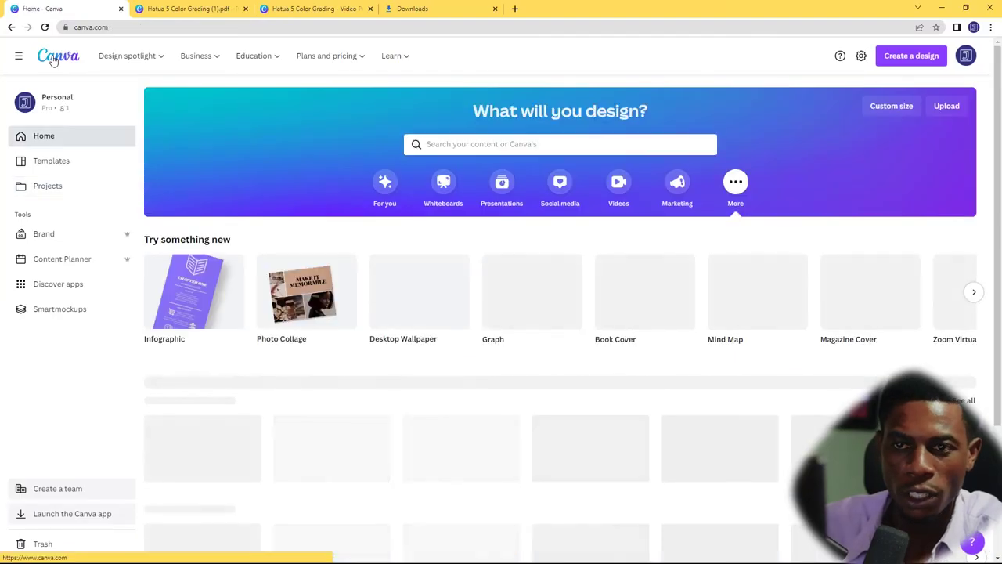
{"action": "left_click", "coordinate": [950, 108]}
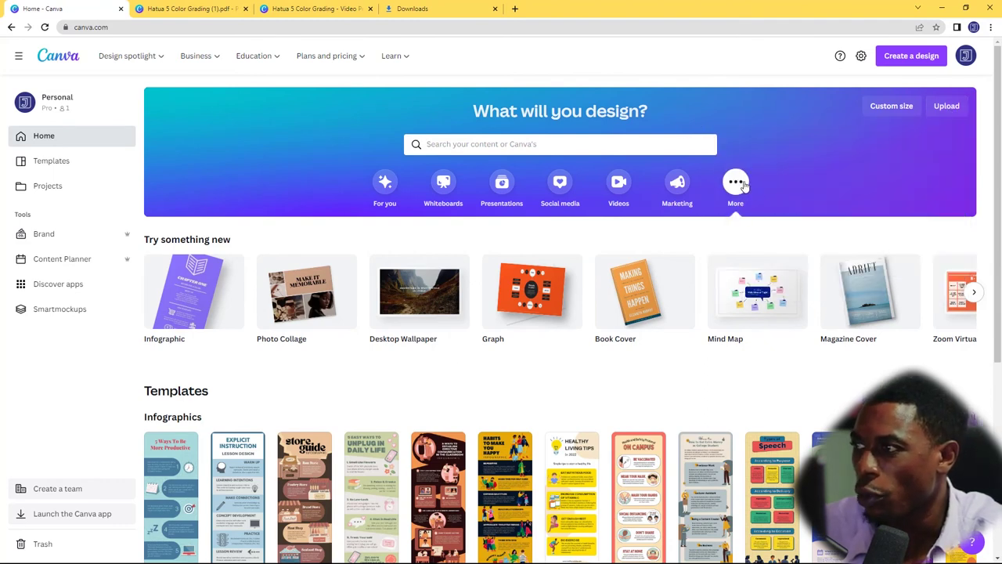
{"action": "left_click", "coordinate": [948, 108]}
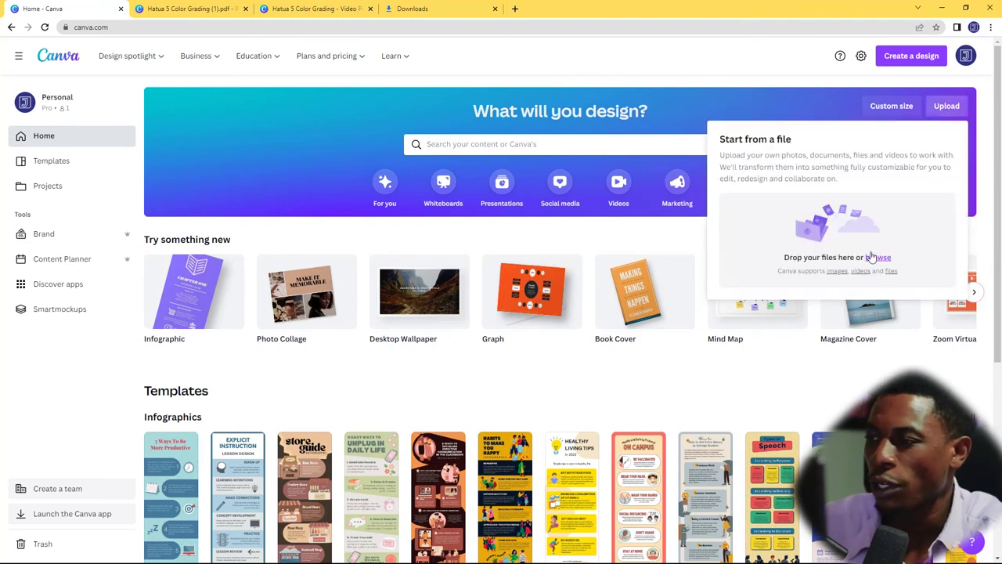
{"action": "left_click", "coordinate": [875, 258]}
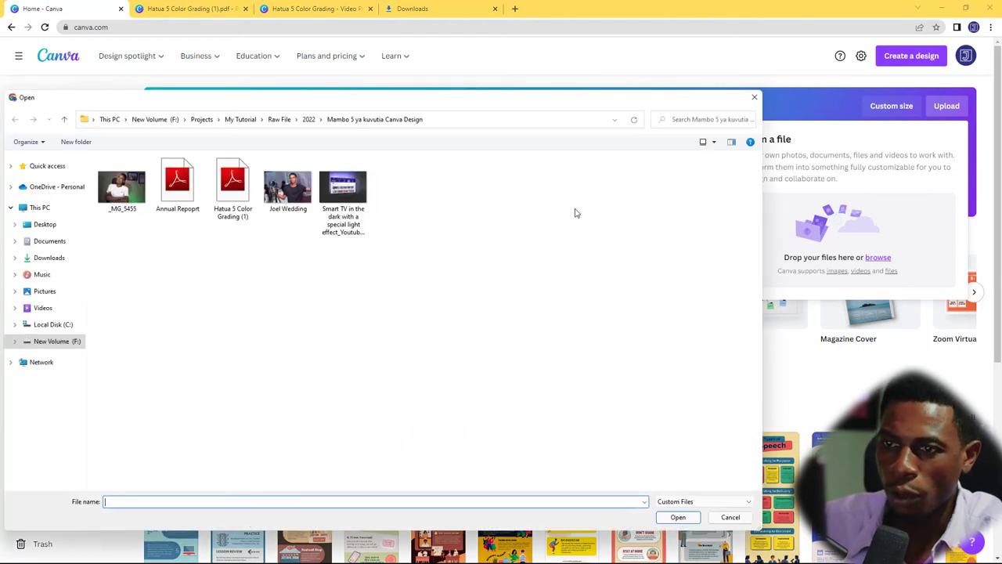
{"action": "left_click", "coordinate": [123, 194]}
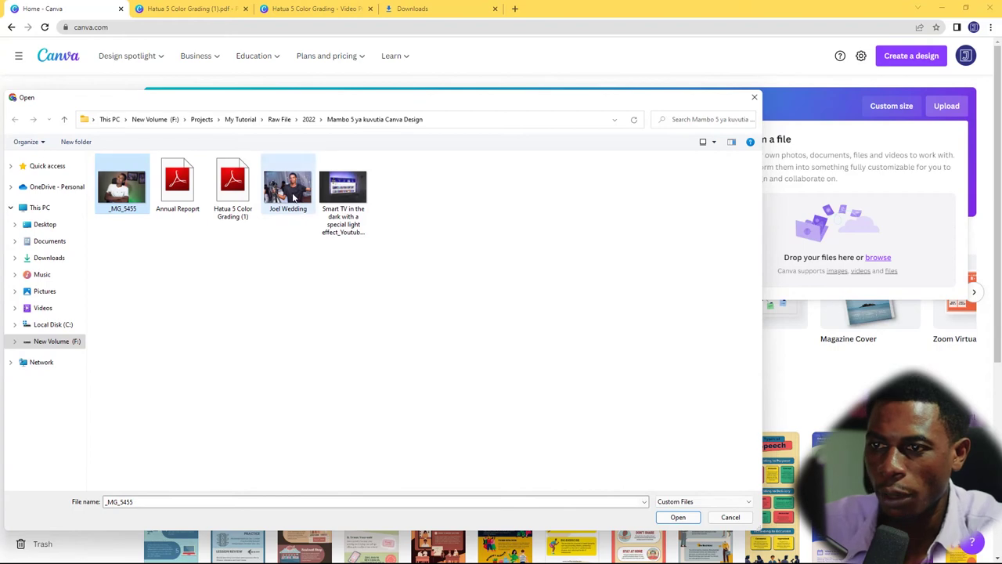
{"action": "left_click", "coordinate": [295, 198], "text": "ctrl"}
{"action": "left_click", "coordinate": [677, 518]}
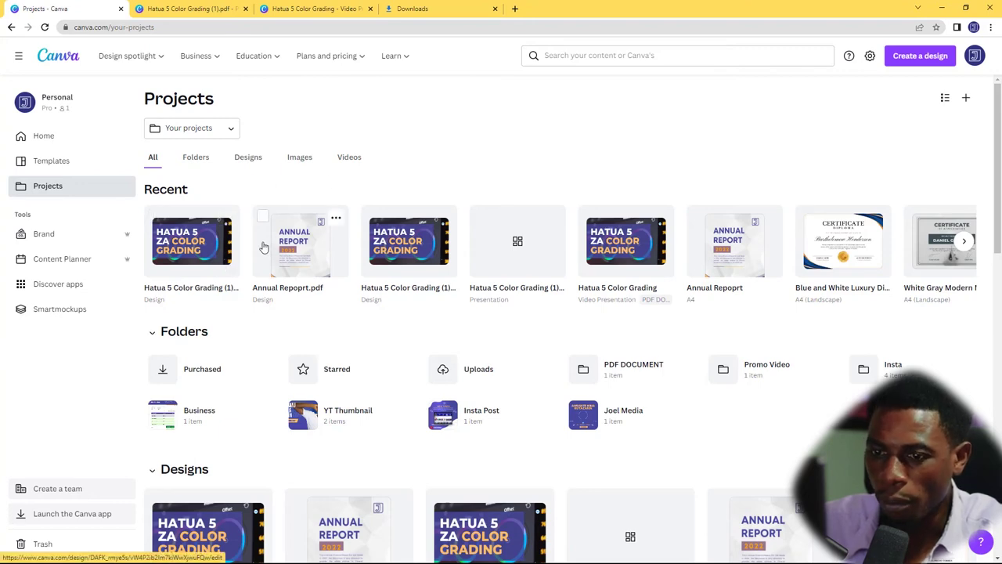
Step: Find _MG_5455.jpg under Images on the Projects page and open it in the photo editor
{"action": "scroll", "coordinate": [999, 292], "scroll_direction": "down", "scroll_amount": 1}
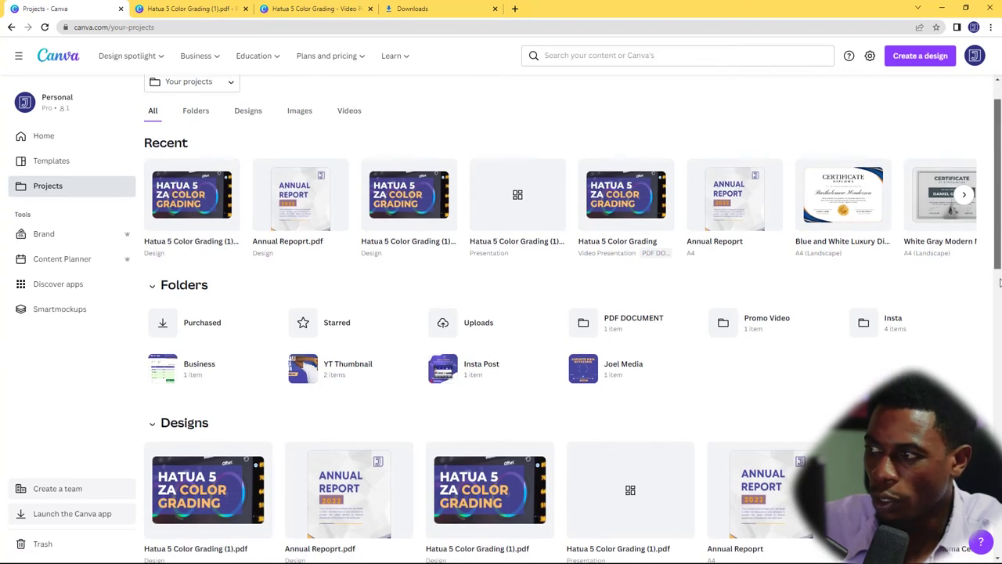
{"action": "scroll", "coordinate": [999, 281], "scroll_direction": "down", "scroll_amount": 5}
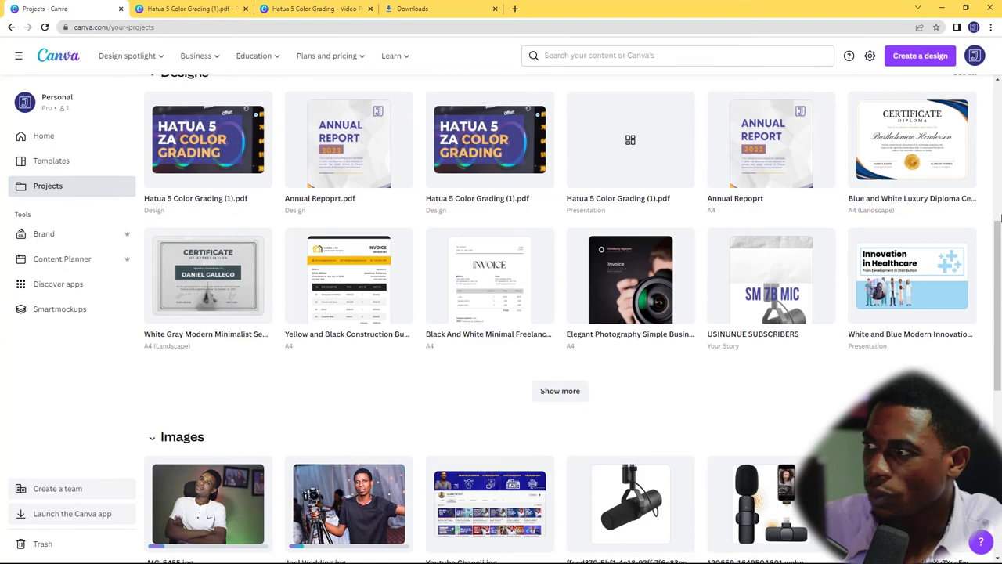
{"action": "scroll", "coordinate": [999, 278], "scroll_direction": "up", "scroll_amount": 4}
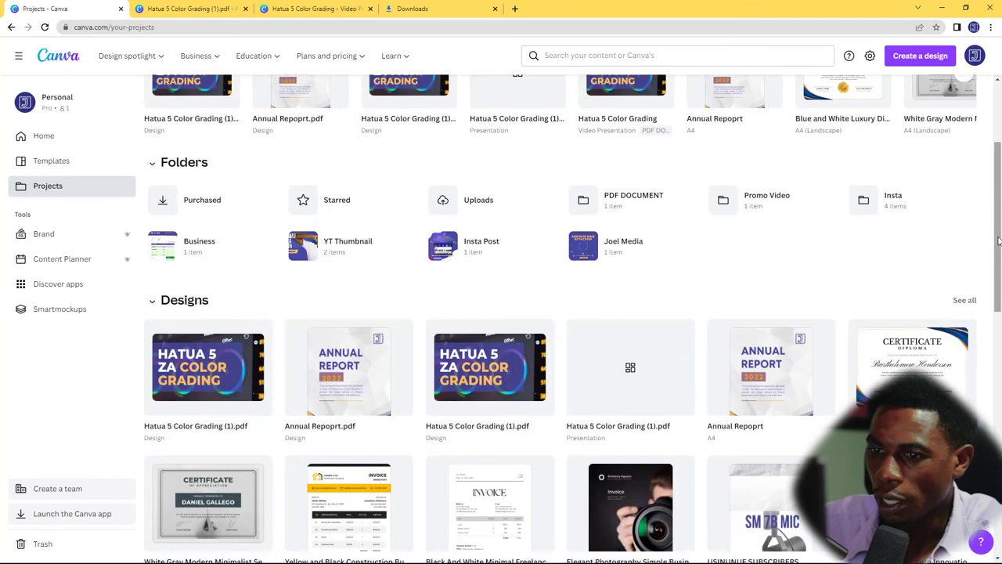
{"action": "scroll", "coordinate": [999, 278], "scroll_direction": "down", "scroll_amount": 4}
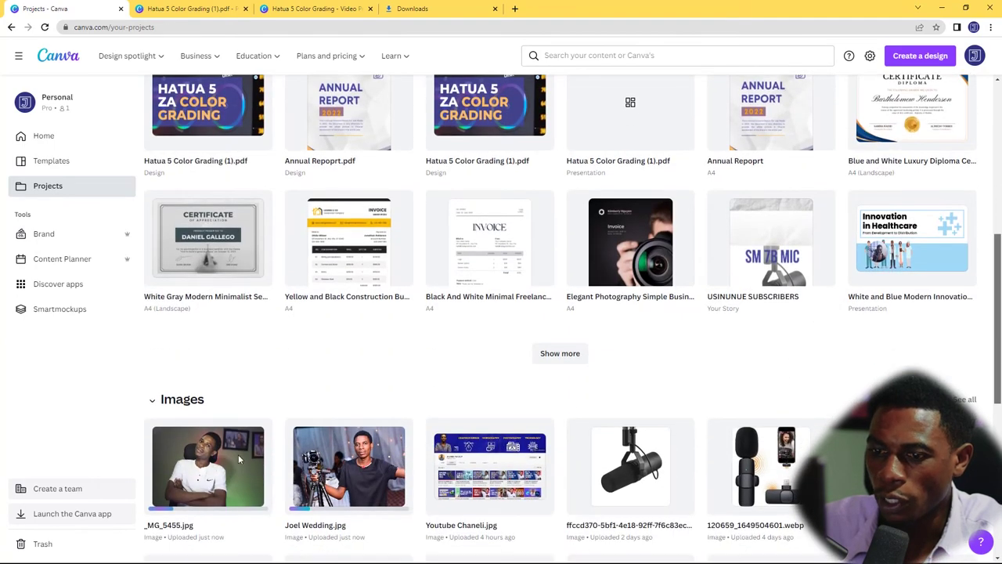
{"action": "scroll", "coordinate": [240, 460], "scroll_direction": "down", "scroll_amount": 1}
{"action": "scroll", "coordinate": [235, 462], "scroll_direction": "down", "scroll_amount": 2}
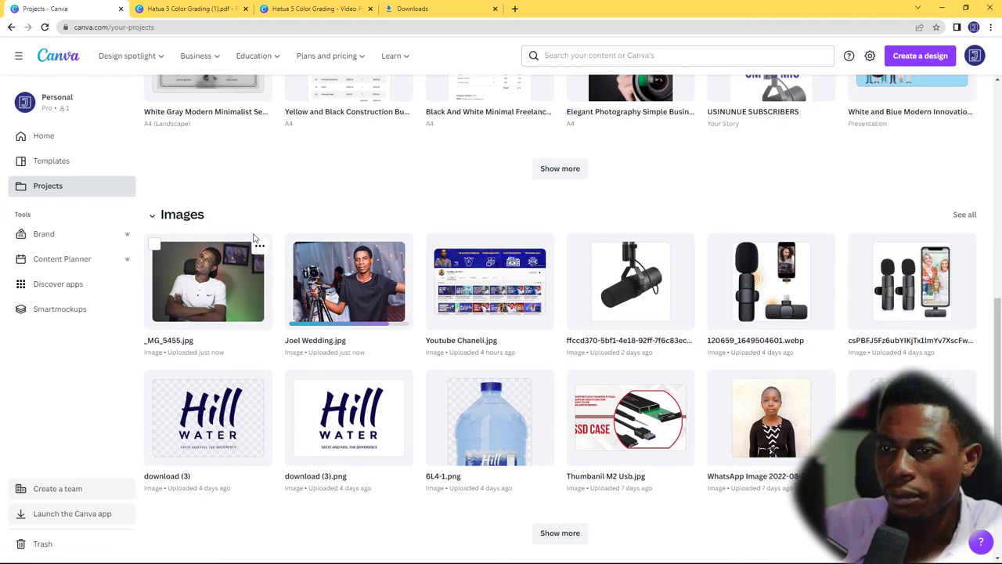
{"action": "left_click", "coordinate": [208, 282]}
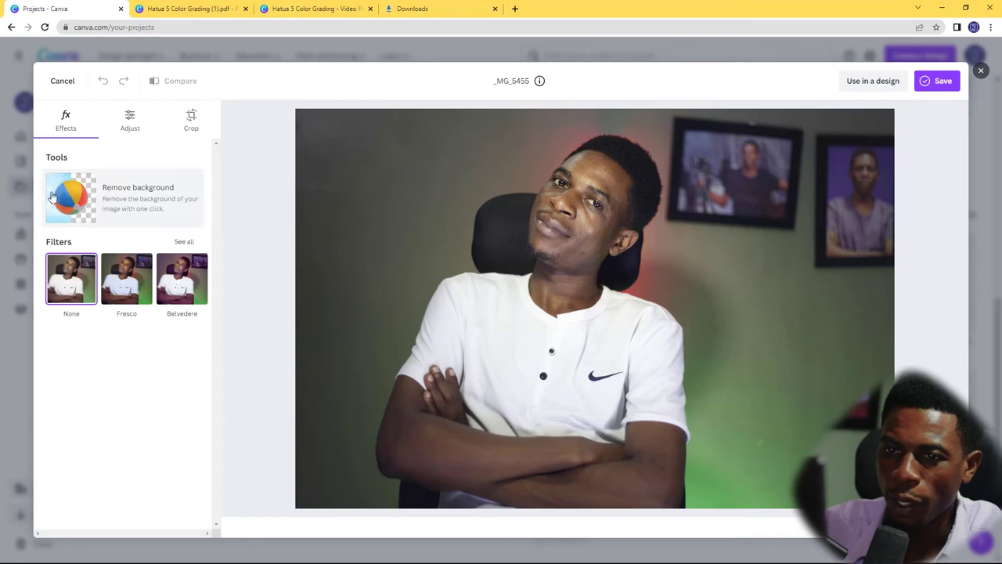
Step: Remove _MG_5455's background, use the cut-out in a new design, and discard the editor
{"action": "left_click", "coordinate": [137, 201]}
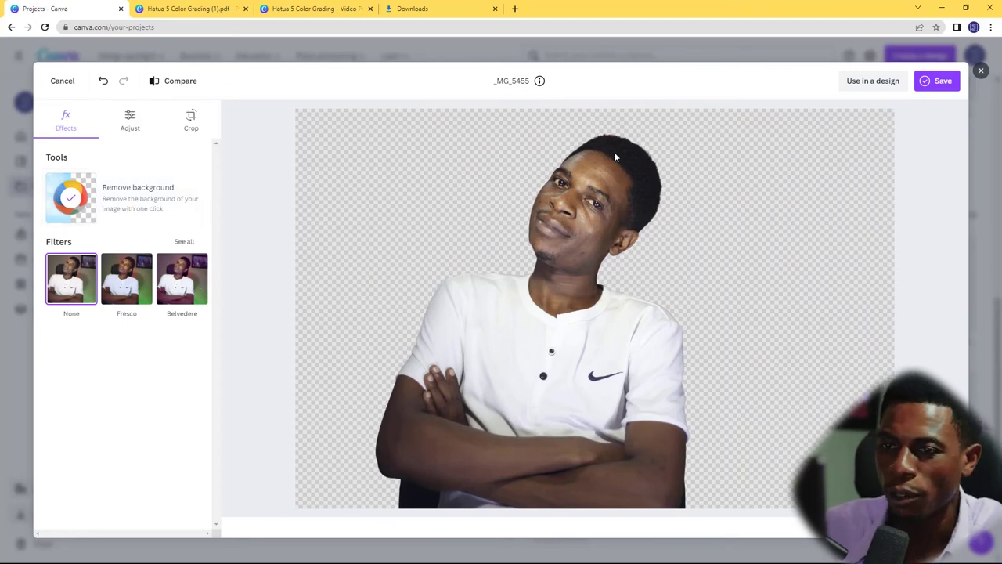
{"action": "left_click", "coordinate": [942, 82]}
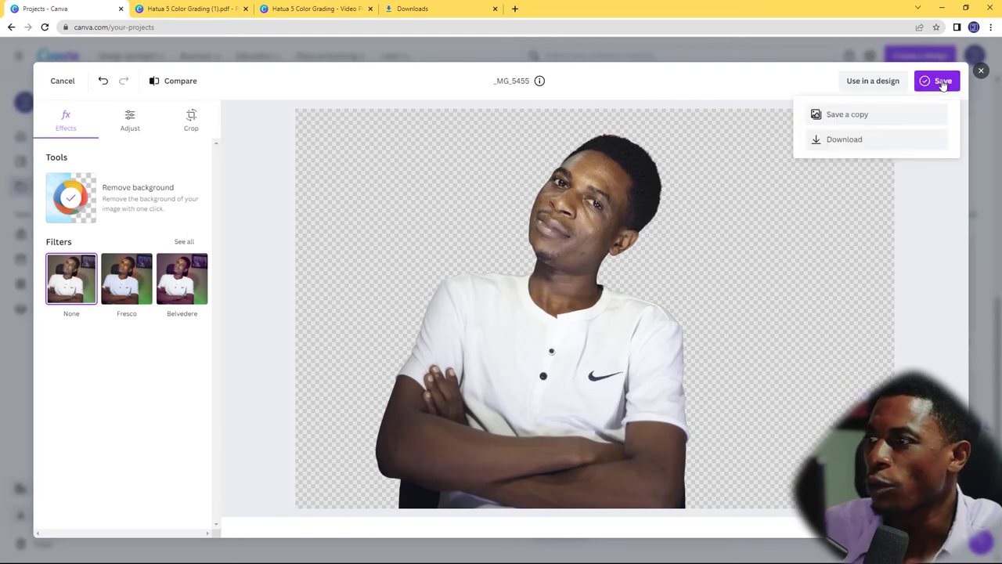
{"action": "left_click", "coordinate": [876, 81]}
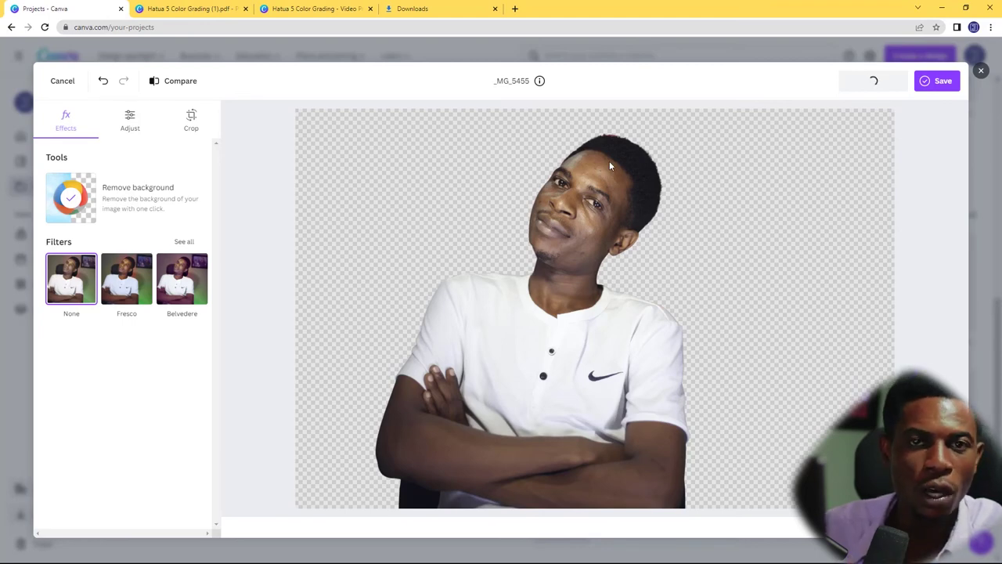
{"action": "left_click", "coordinate": [980, 71]}
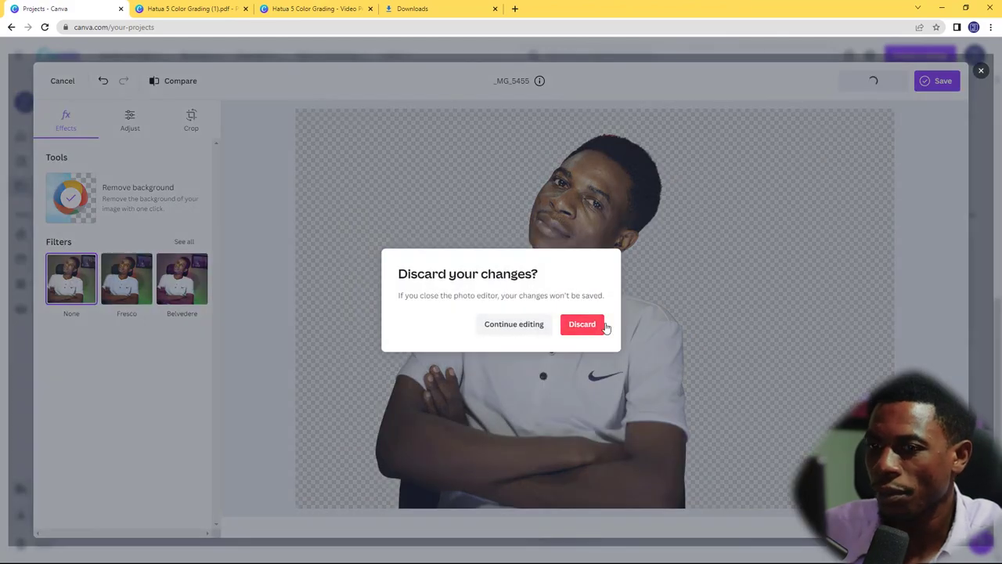
{"action": "left_click", "coordinate": [589, 324]}
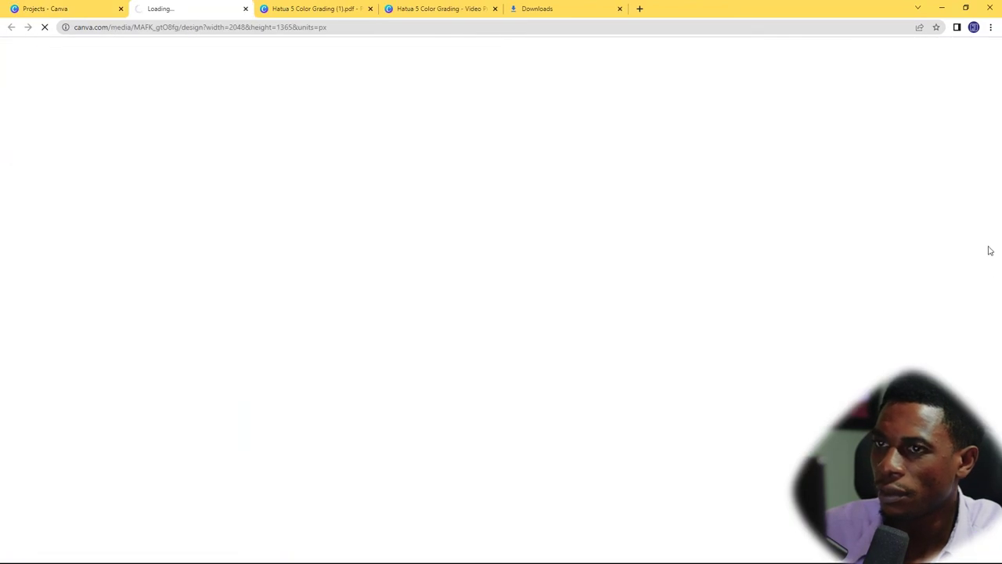
Step: Return to the Projects tab and open Joel Wedding.jpg in the photo editor
{"action": "left_click", "coordinate": [66, 8]}
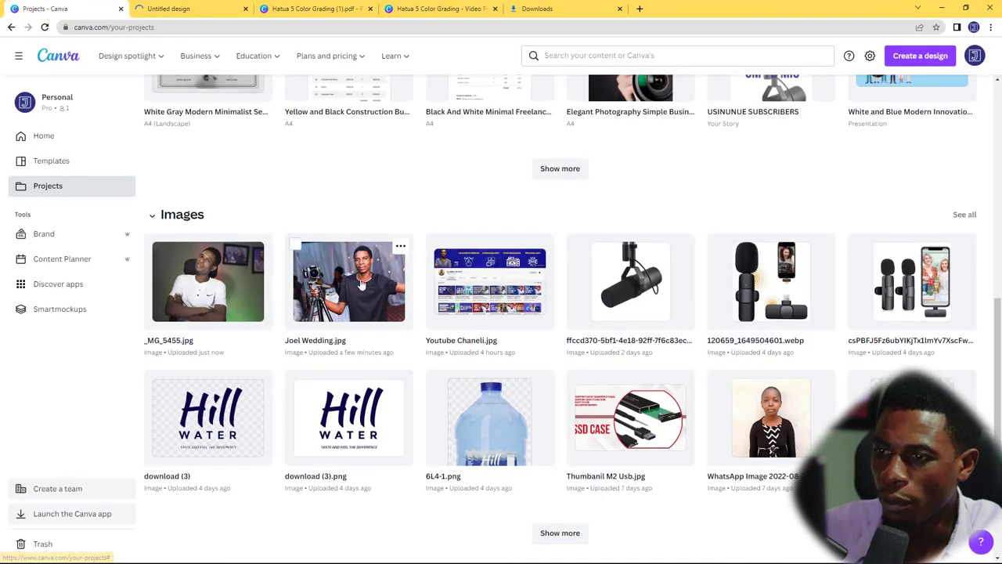
{"action": "mouse_move", "coordinate": [349, 282]}
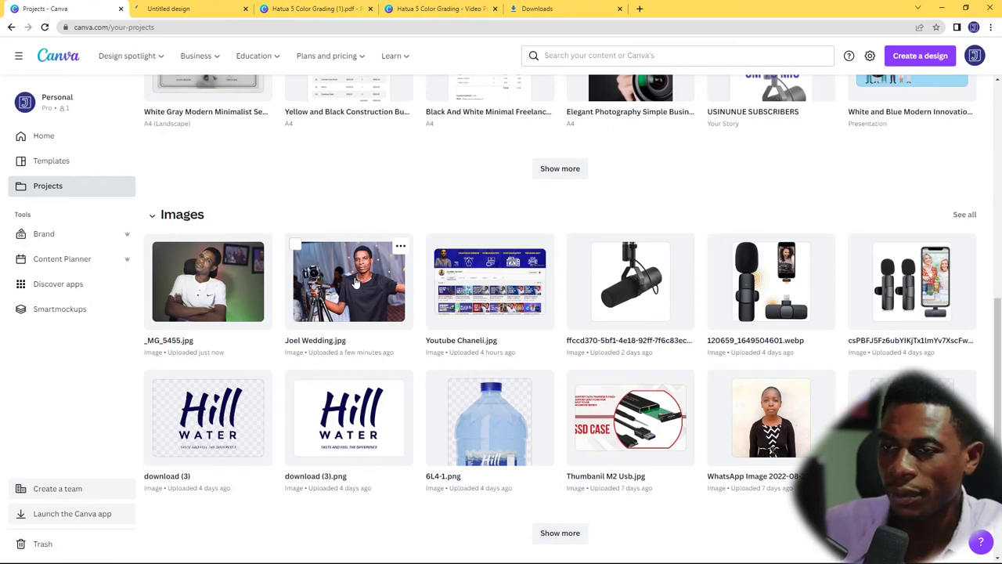
{"action": "left_click", "coordinate": [357, 284]}
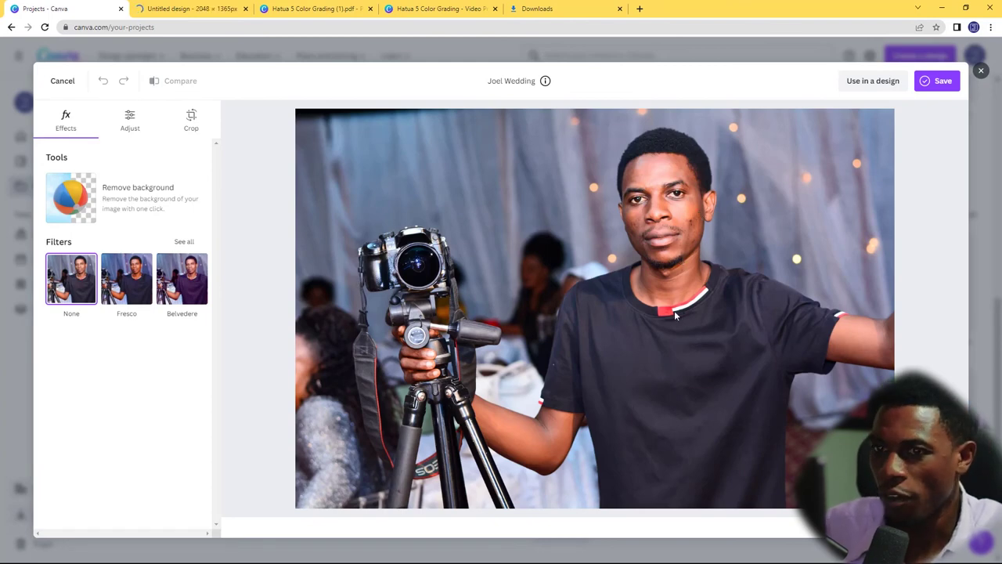
Step: Apply Remove background to the Joel Wedding photo from the Effects tab
{"action": "left_click", "coordinate": [81, 198]}
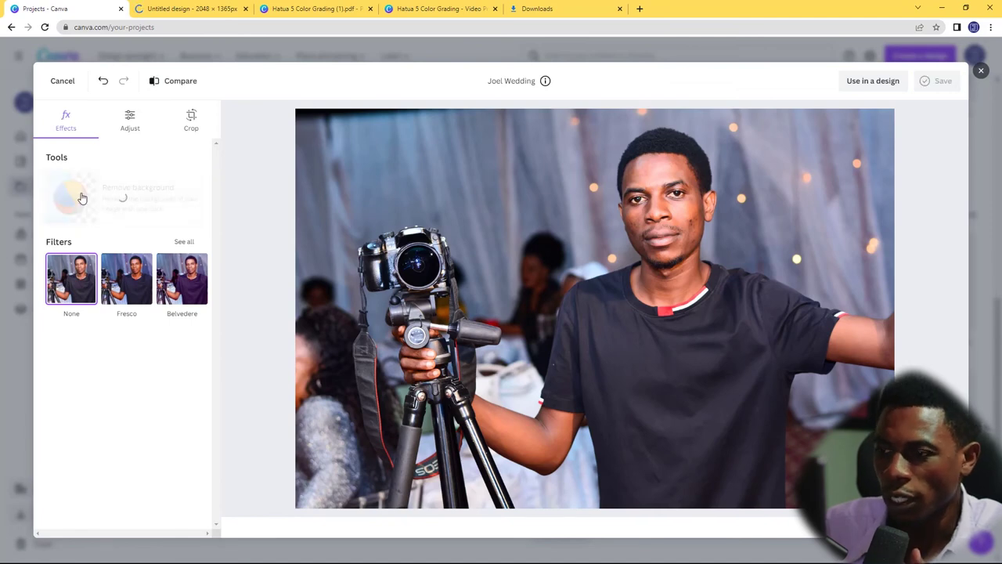